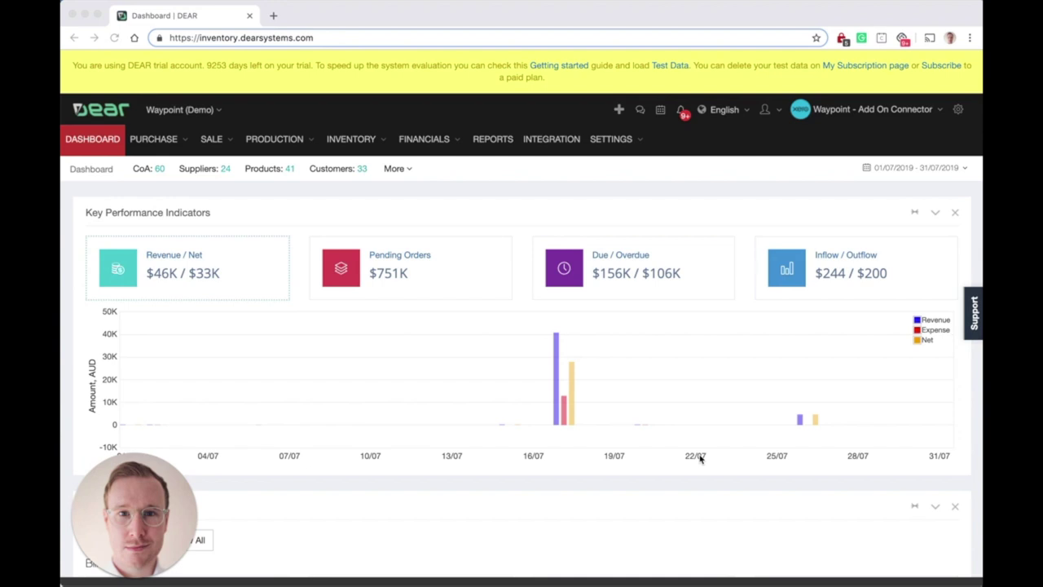
# Start a new finished goods assembly and set its location to Melbourne Warehouse
pyautogui.click(322, 207)
pyautogui.click(271, 145)
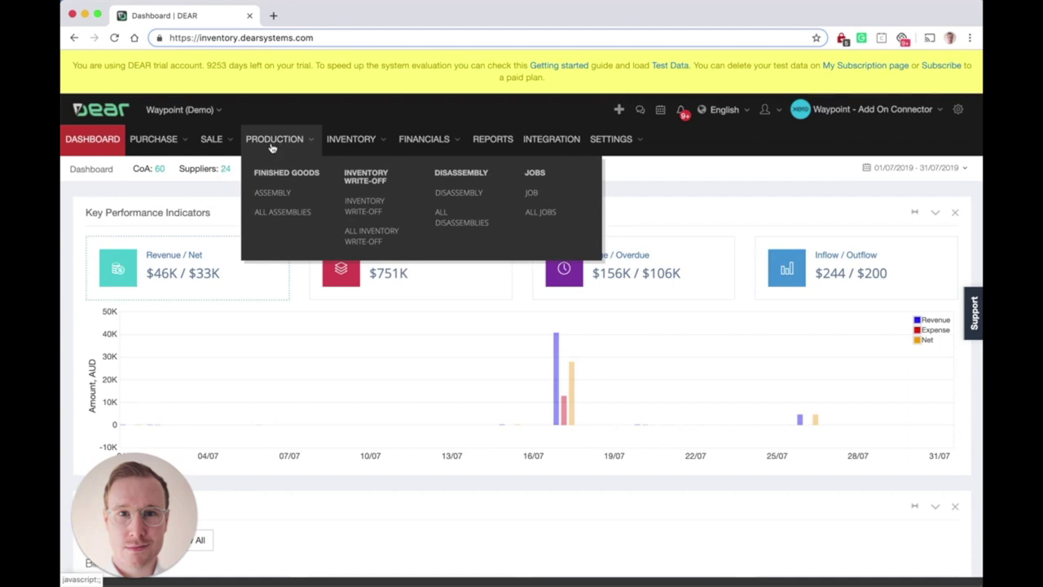
pyautogui.click(278, 200)
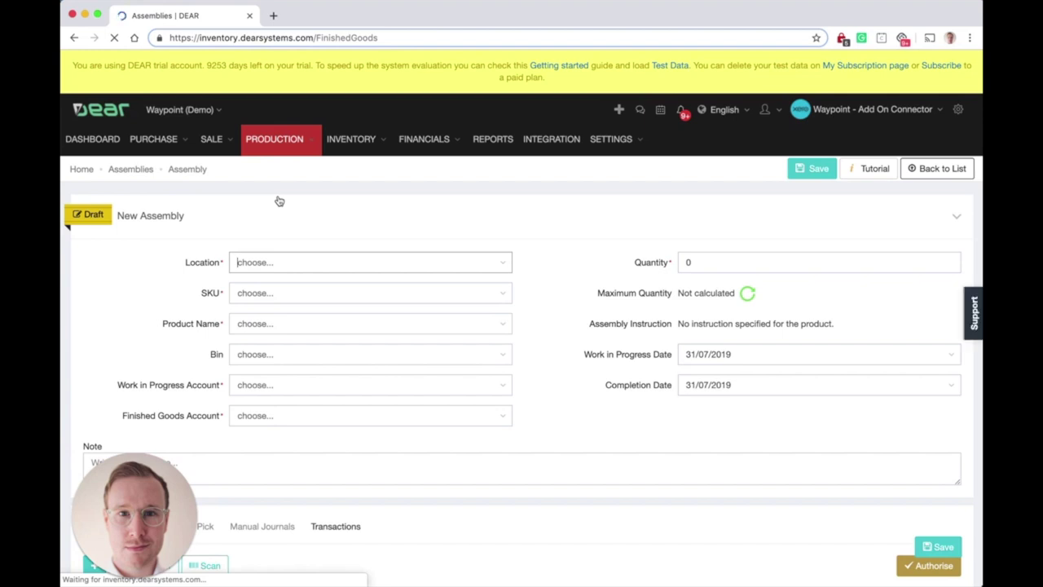
pyautogui.click(507, 266)
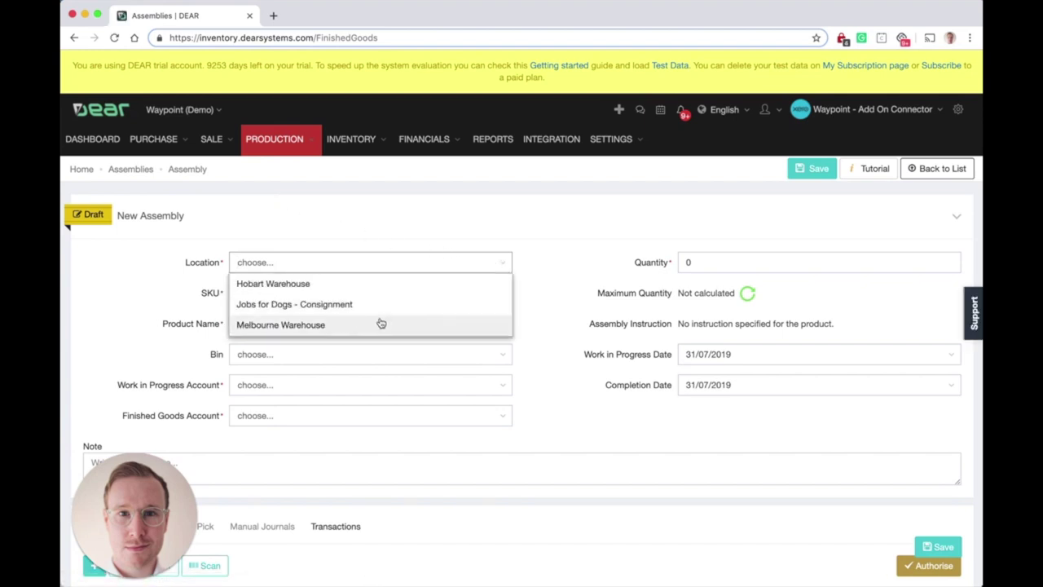
pyautogui.click(379, 324)
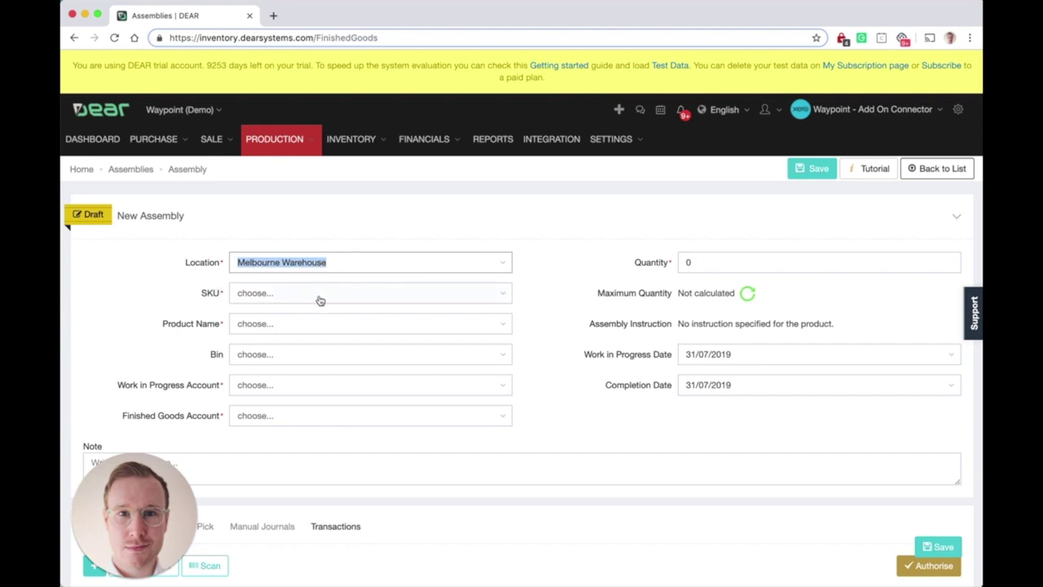
# Search the product names for "6 p" and choose Pale Ale - 6 Pack as the product to assemble
pyautogui.click(267, 323)
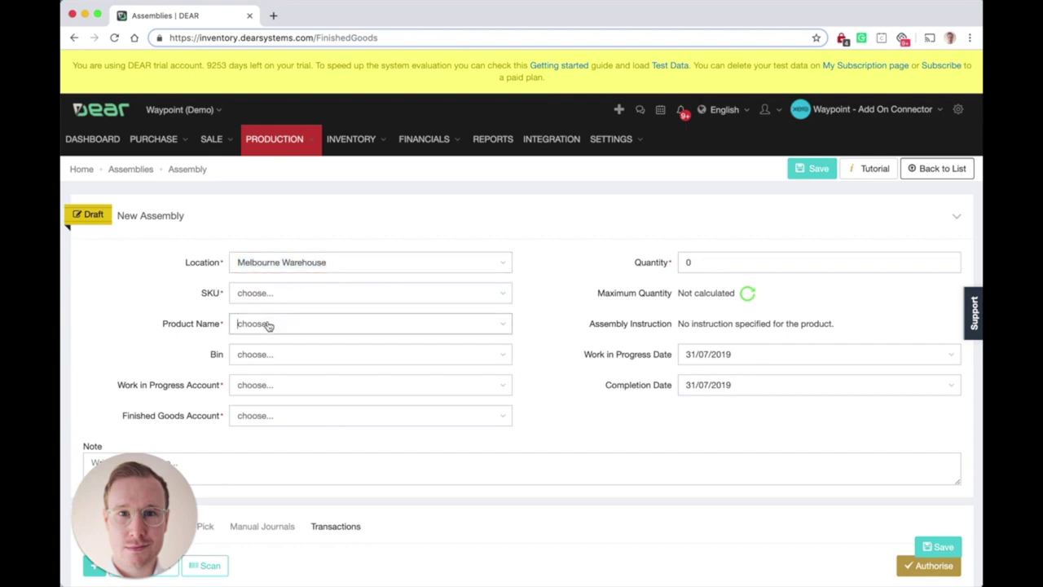
pyautogui.write('6 p')
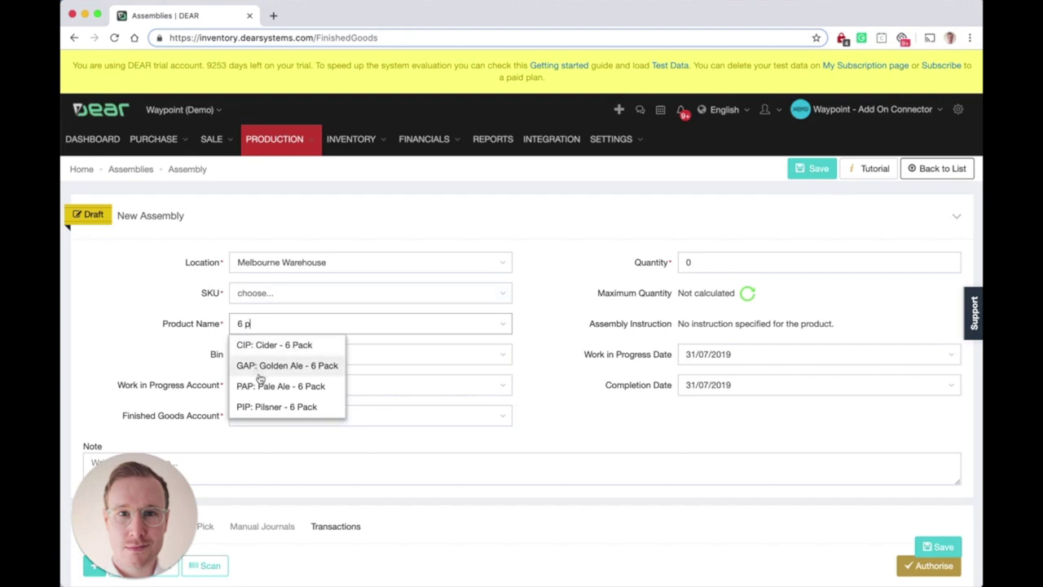
pyautogui.click(294, 385)
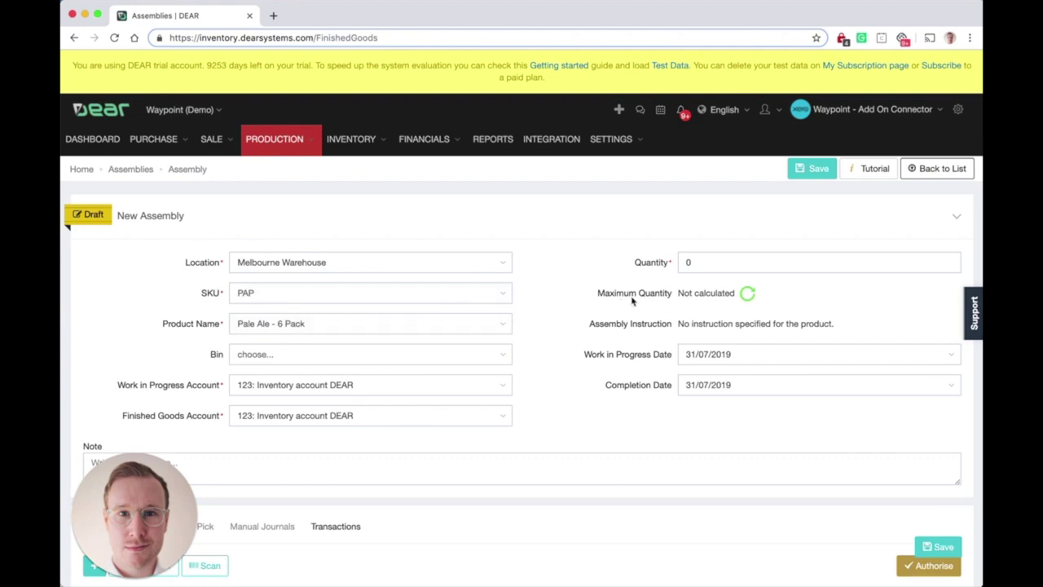
# Calculate the maximum quantity that can be assembled and set the assembly quantity to 10
pyautogui.click(748, 301)
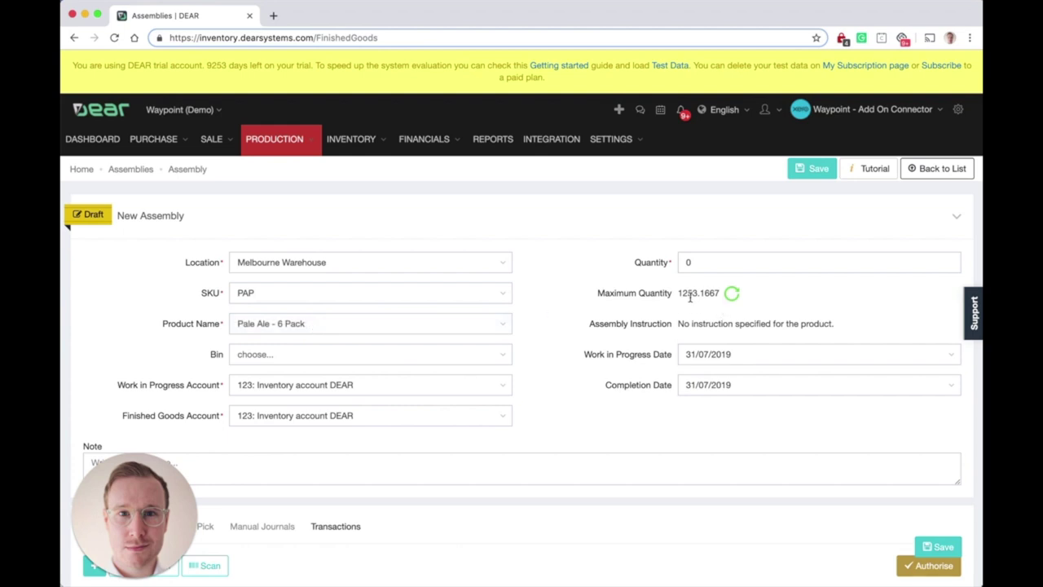
pyautogui.click(688, 263)
pyautogui.write('10')
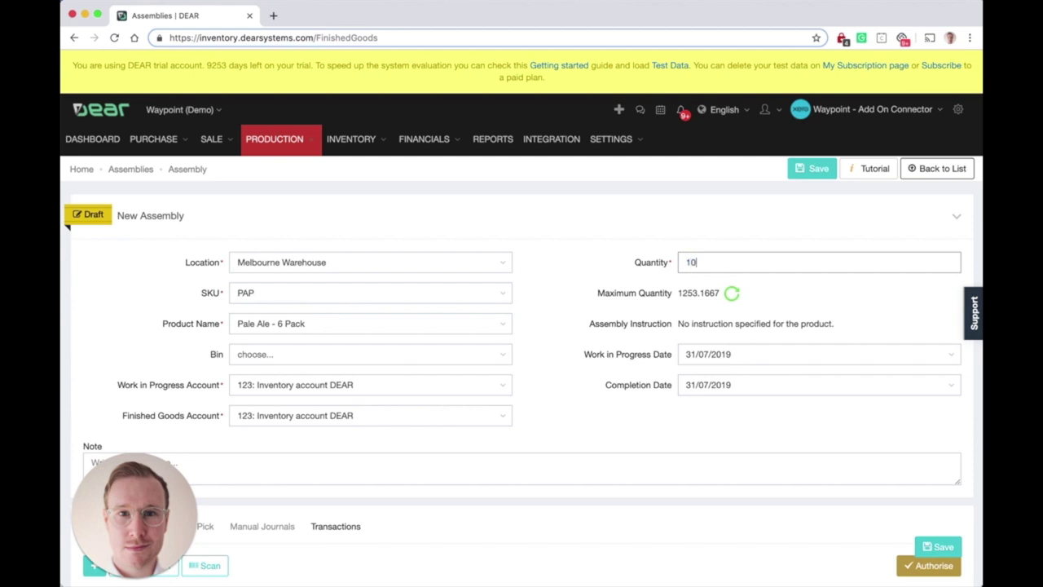
pyautogui.click(598, 239)
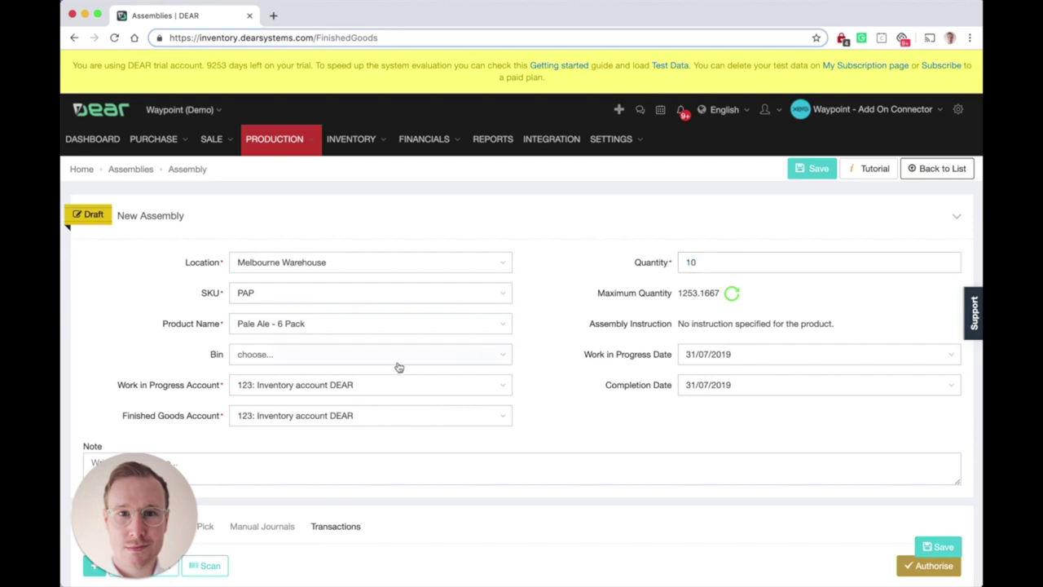
# Review the available bins and the assembly's quantity, instruction, date, account and note fields
pyautogui.click(505, 357)
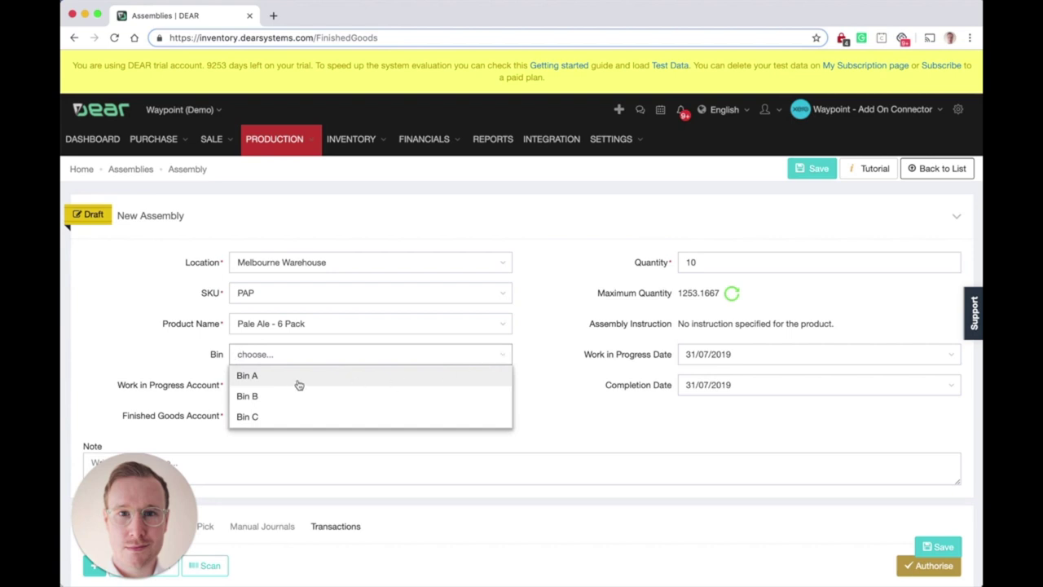
pyautogui.click(540, 363)
pyautogui.scroll(-1, 539, 366)
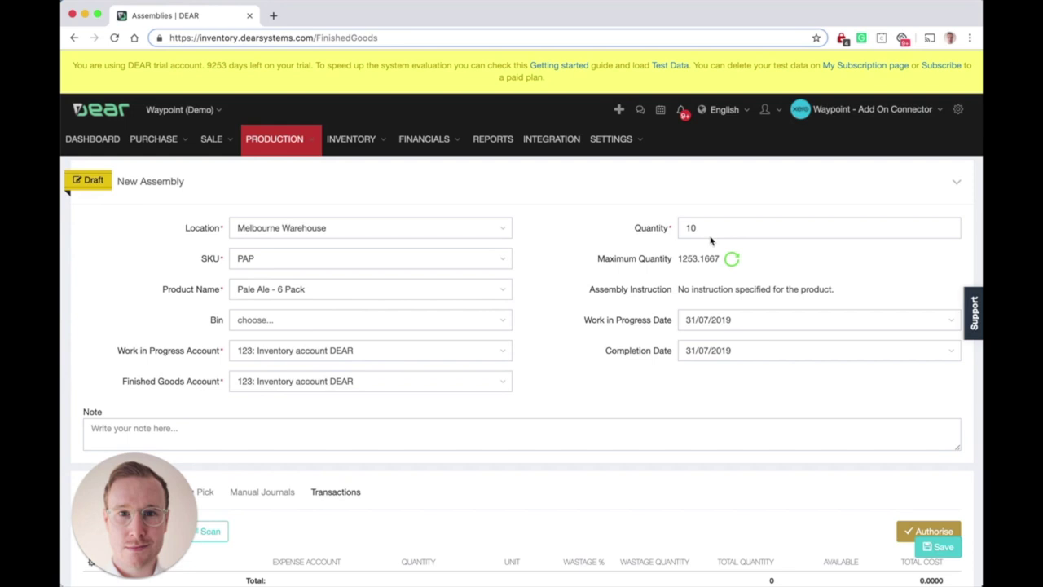
pyautogui.moveTo(630, 290); pyautogui.dragTo(715, 287)
pyautogui.click(715, 286)
pyautogui.scroll(-1, 605, 362)
pyautogui.scroll(-2, 605, 362)
pyautogui.click(490, 345)
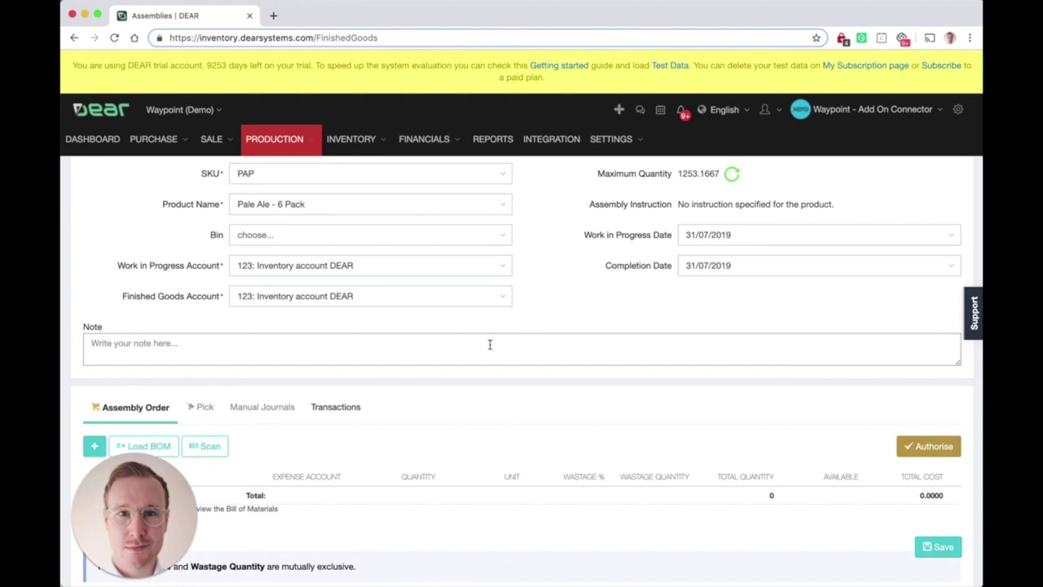
pyautogui.moveTo(290, 143)
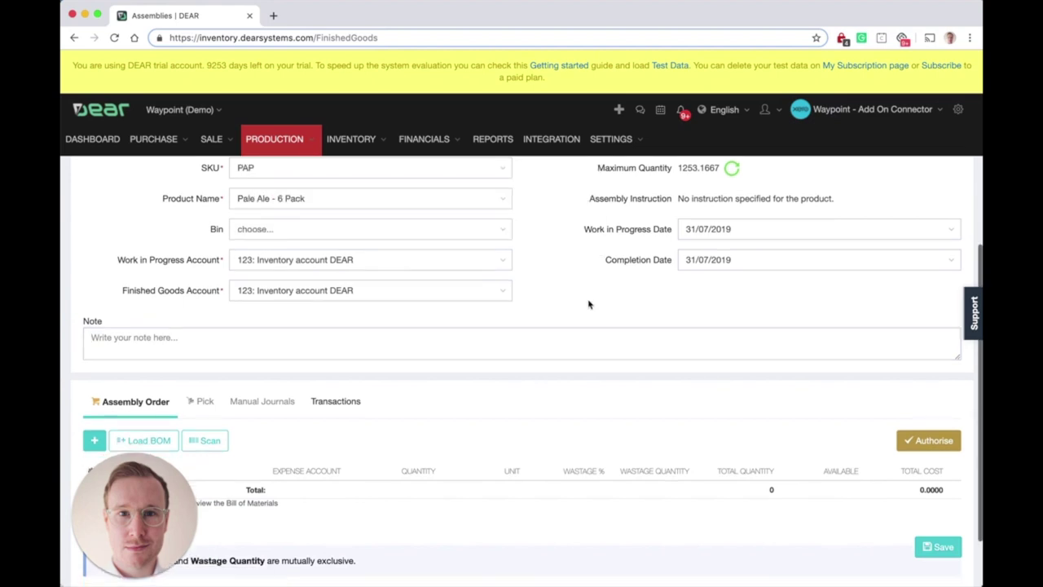
pyautogui.scroll(3, 589, 301)
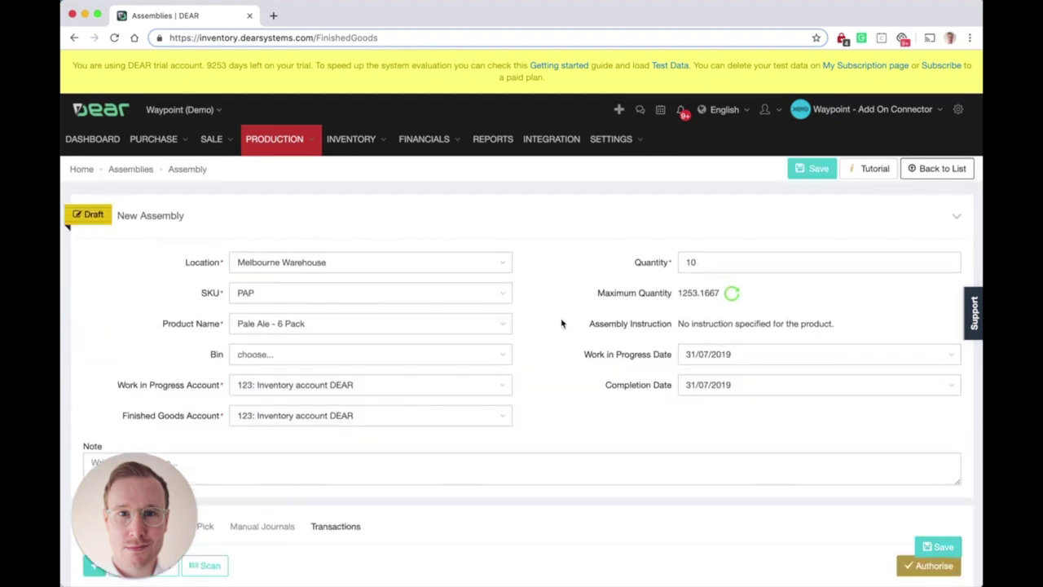
# Load the bill of materials for Pale Ale - 6 Pack into the assembly order
pyautogui.scroll(-5, 562, 324)
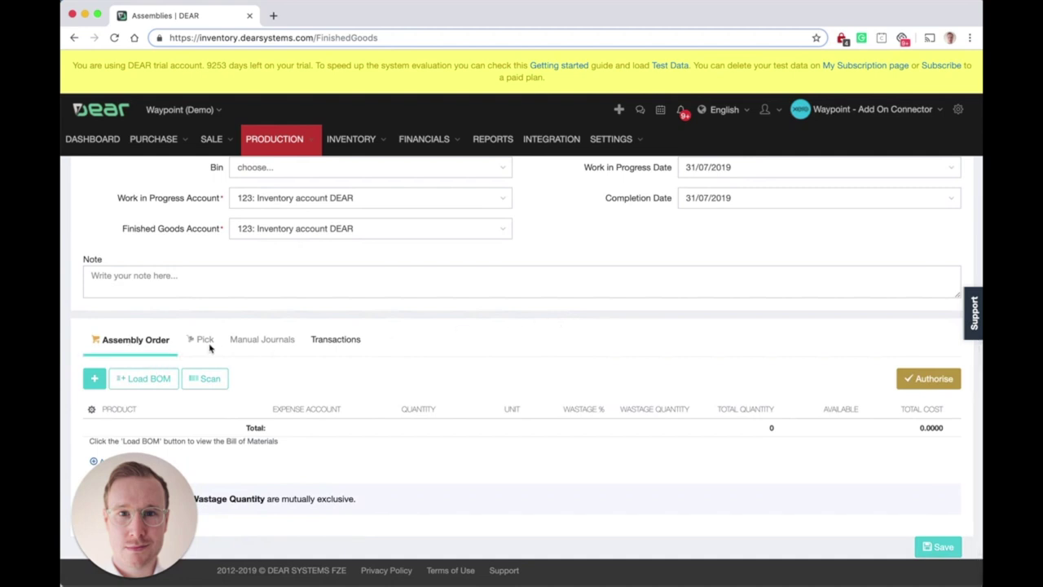
pyautogui.click(107, 574)
pyautogui.click(106, 574)
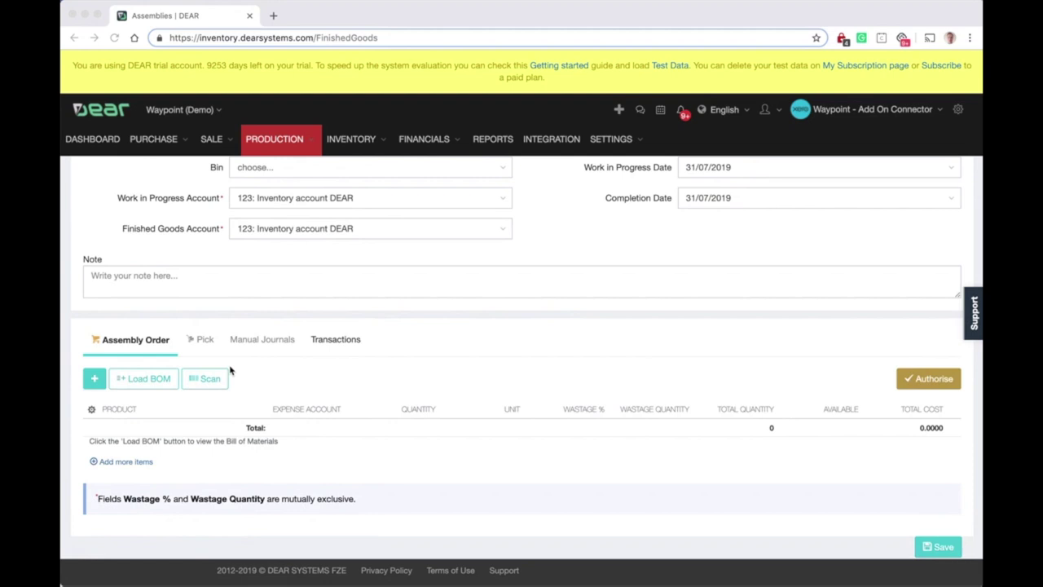
pyautogui.click(411, 339)
pyautogui.click(156, 381)
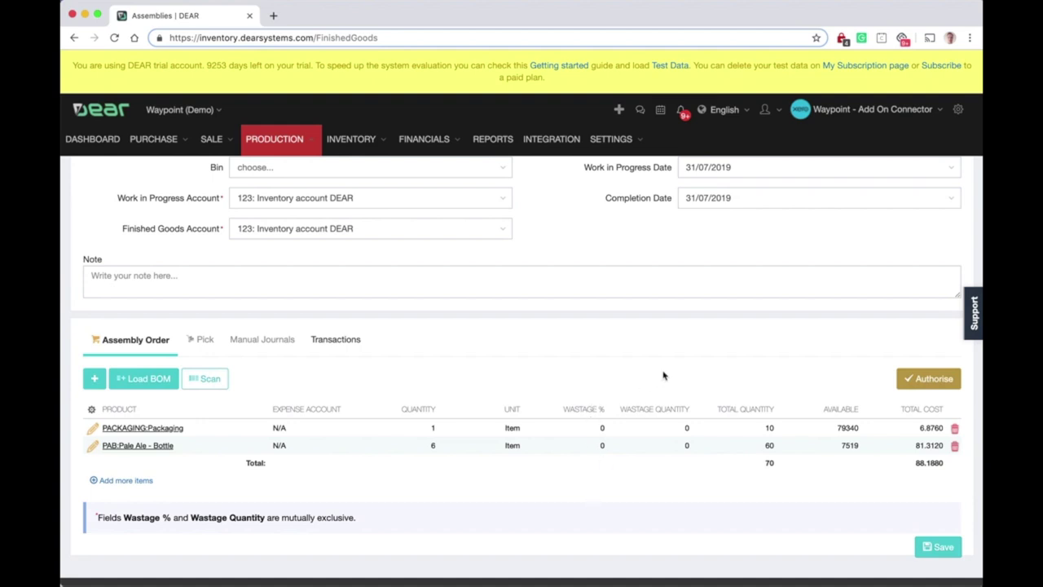
# Try a wastage of 10% on the Packaging component and reset it to 0
pyautogui.click(602, 427)
pyautogui.write('10')
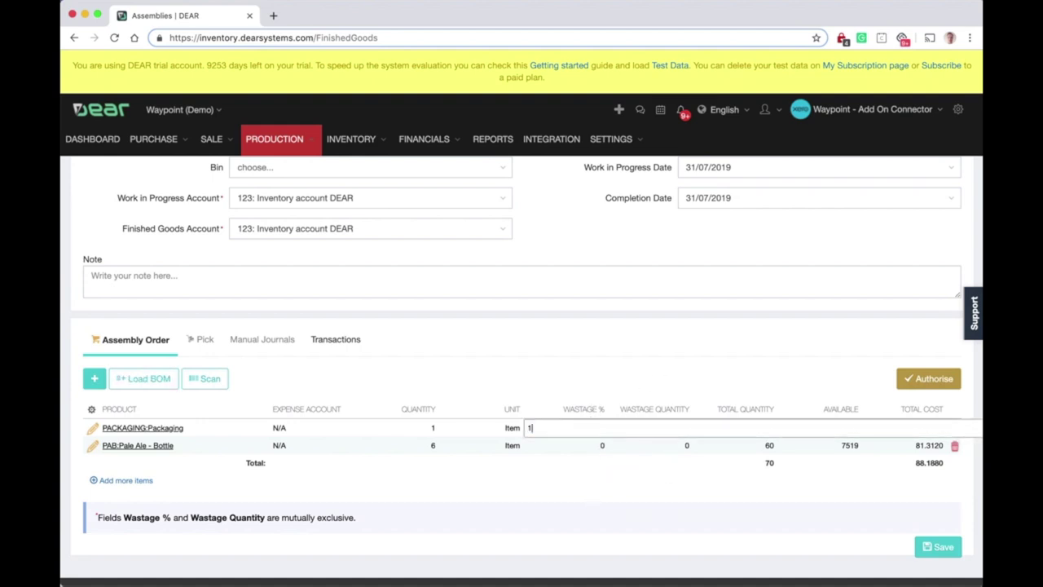
pyautogui.click(577, 371)
pyautogui.click(589, 449)
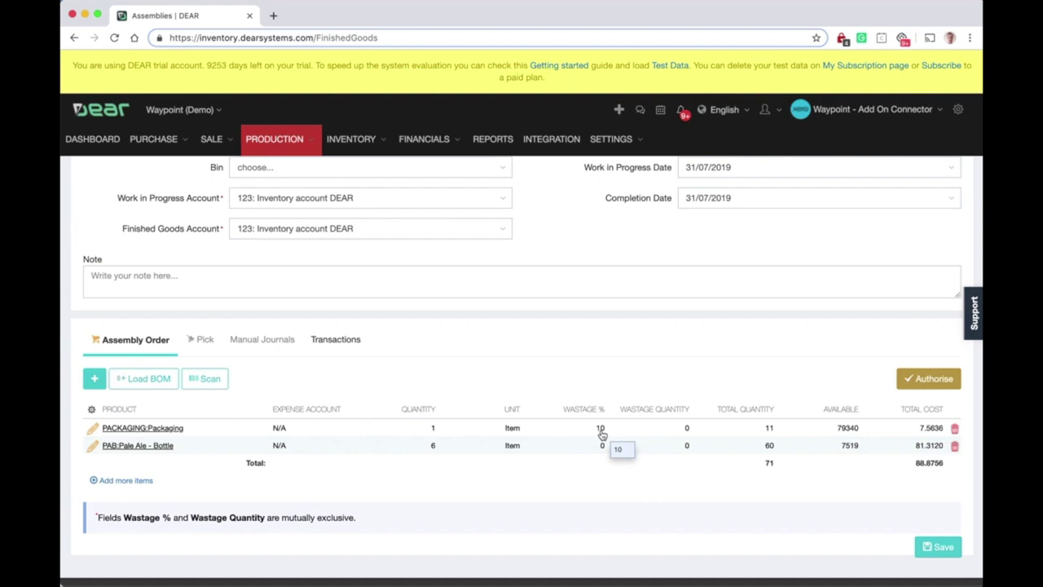
pyautogui.click(601, 432)
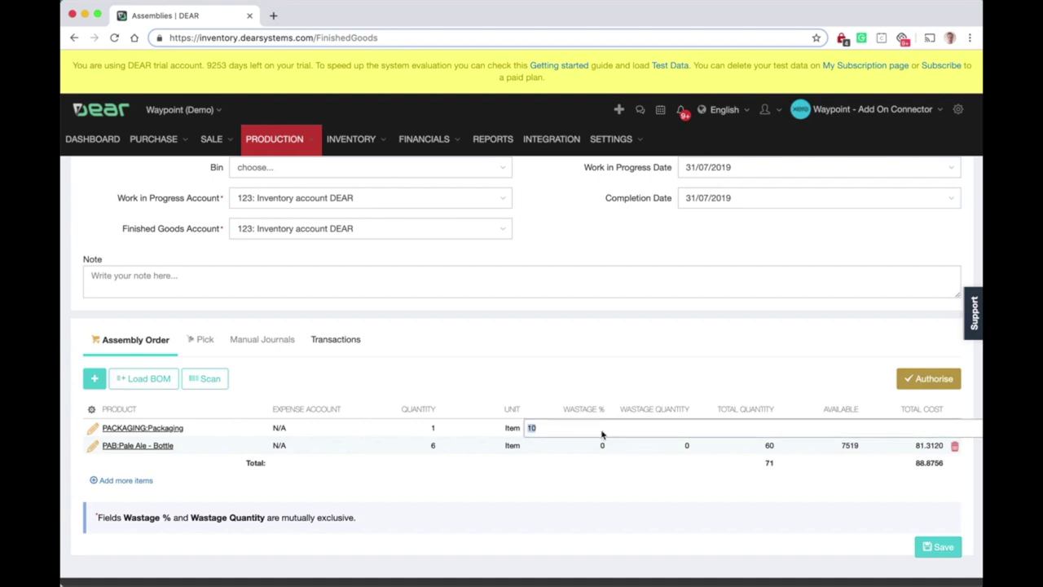
pyautogui.write('0')
pyautogui.press('Return')
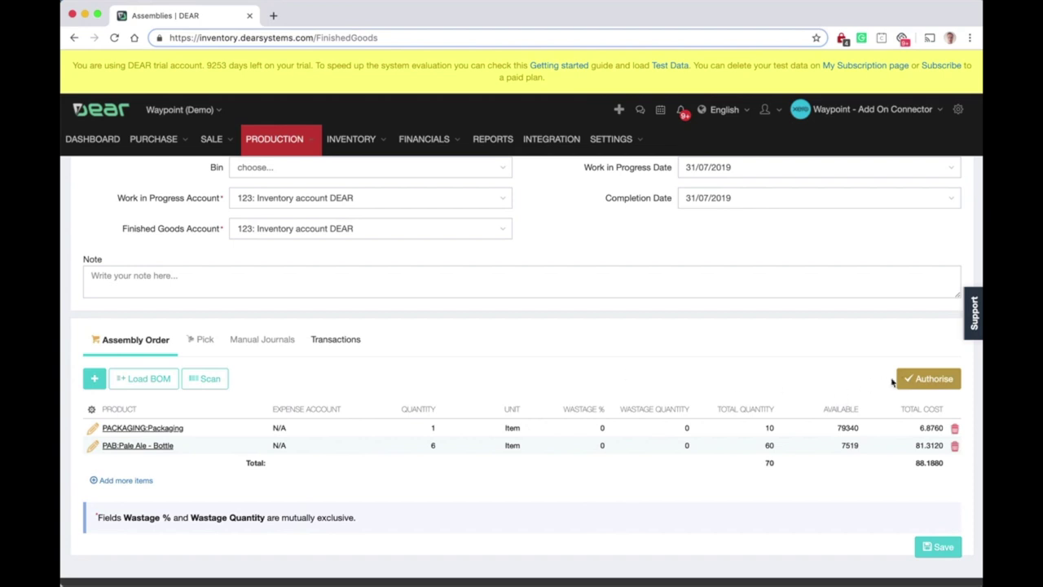
# Authorise the assembly order and fill its pick list with the Auto Pick function
pyautogui.click(917, 380)
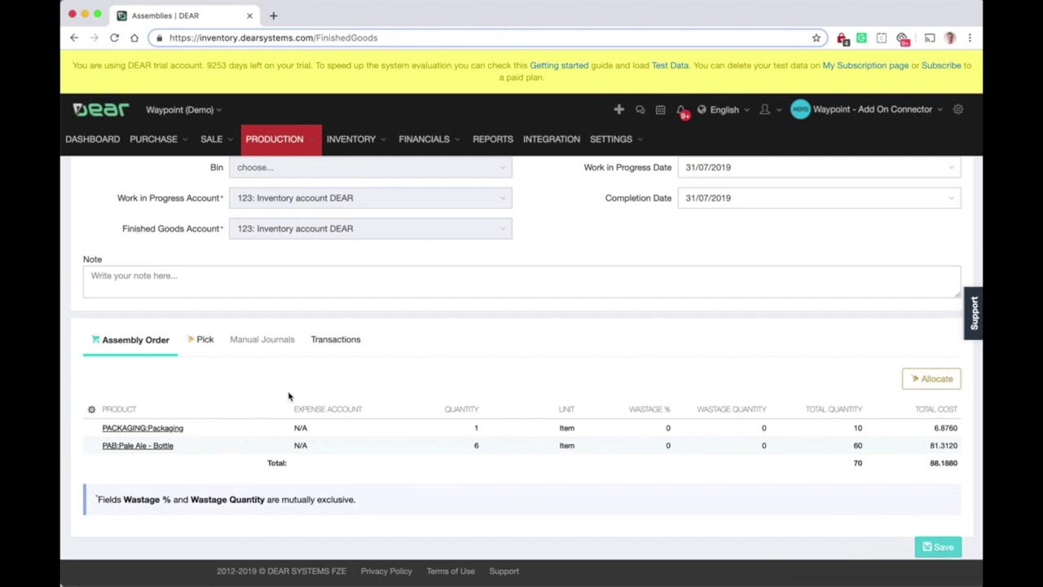
pyautogui.click(196, 346)
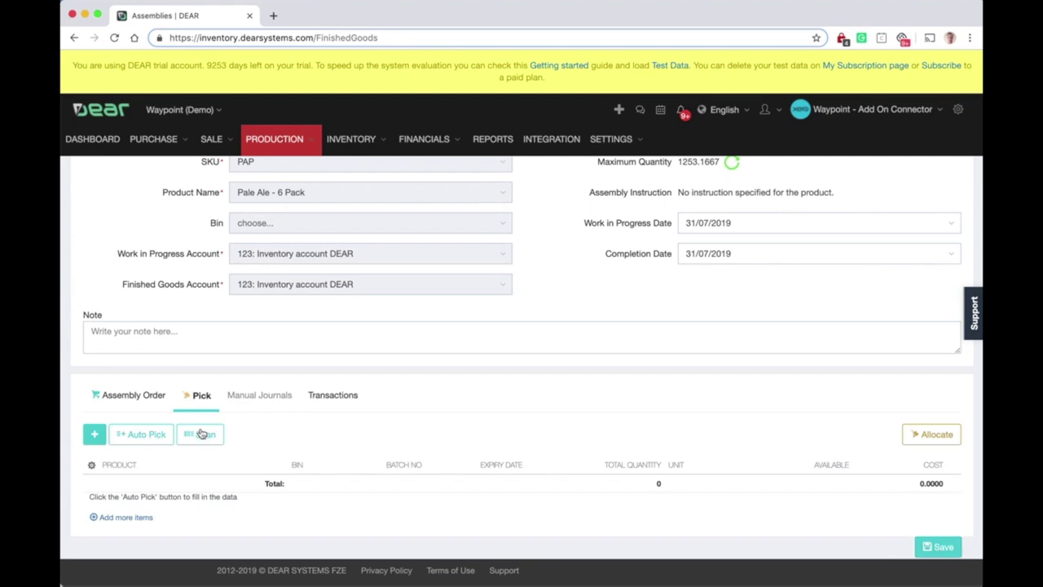
pyautogui.click(150, 438)
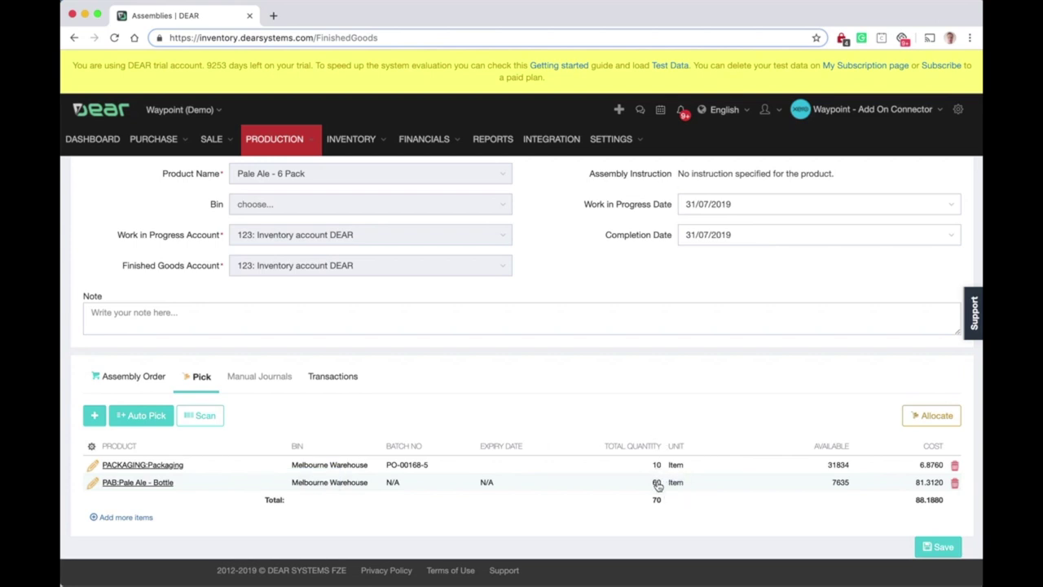
# Try a picked quantity of 11 for the Packaging component and set it back to 10
pyautogui.click(660, 470)
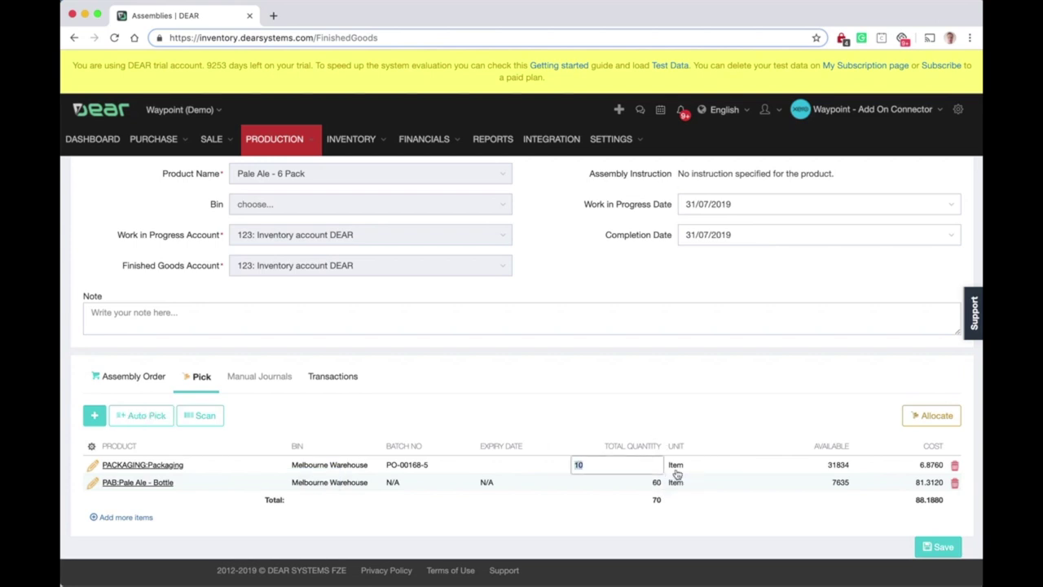
pyautogui.press('BackSpace')
pyautogui.write('1')
pyautogui.click(657, 410)
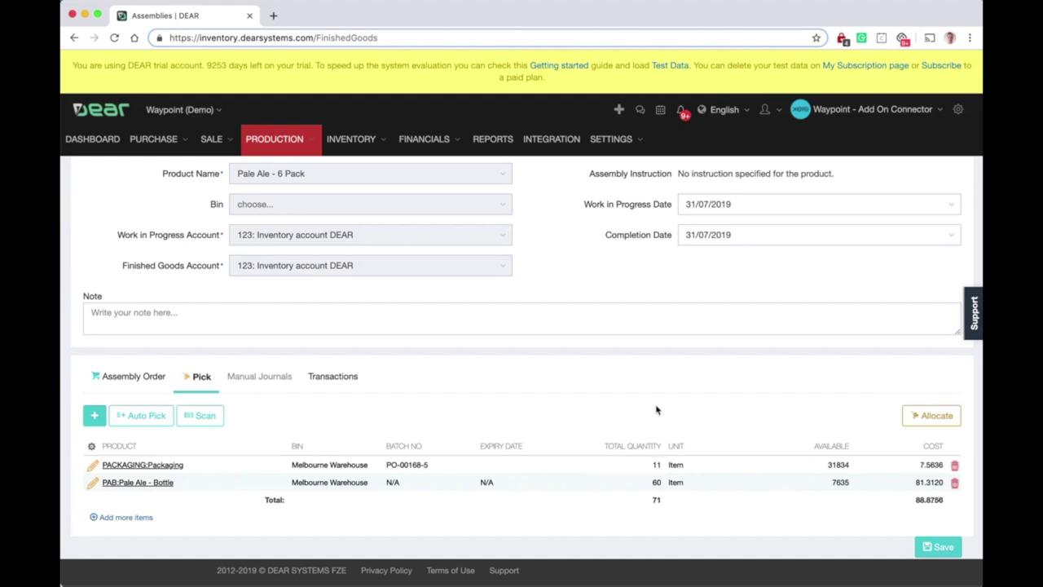
pyautogui.click(649, 466)
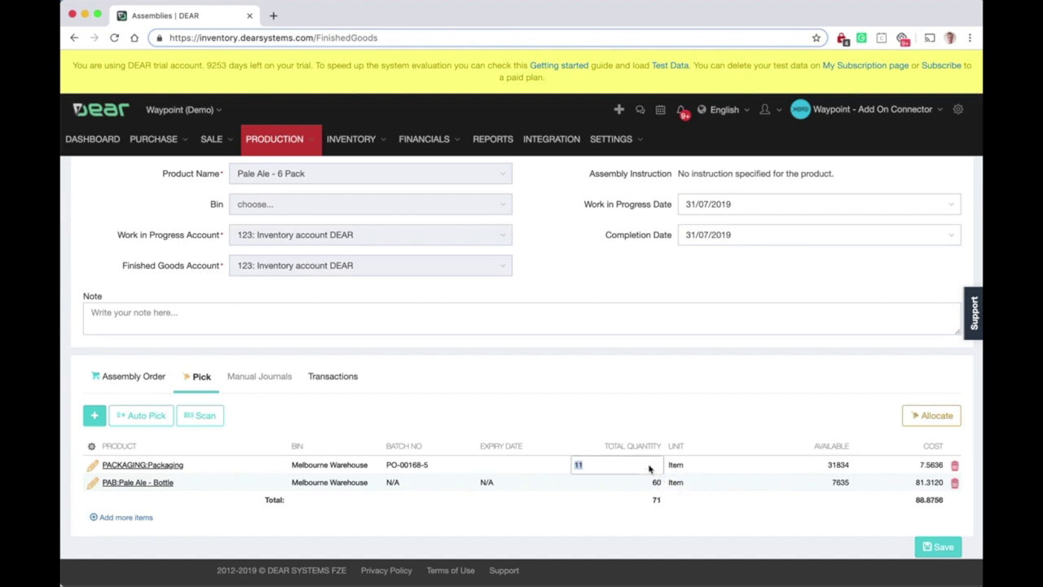
pyautogui.write('10')
pyautogui.click(634, 426)
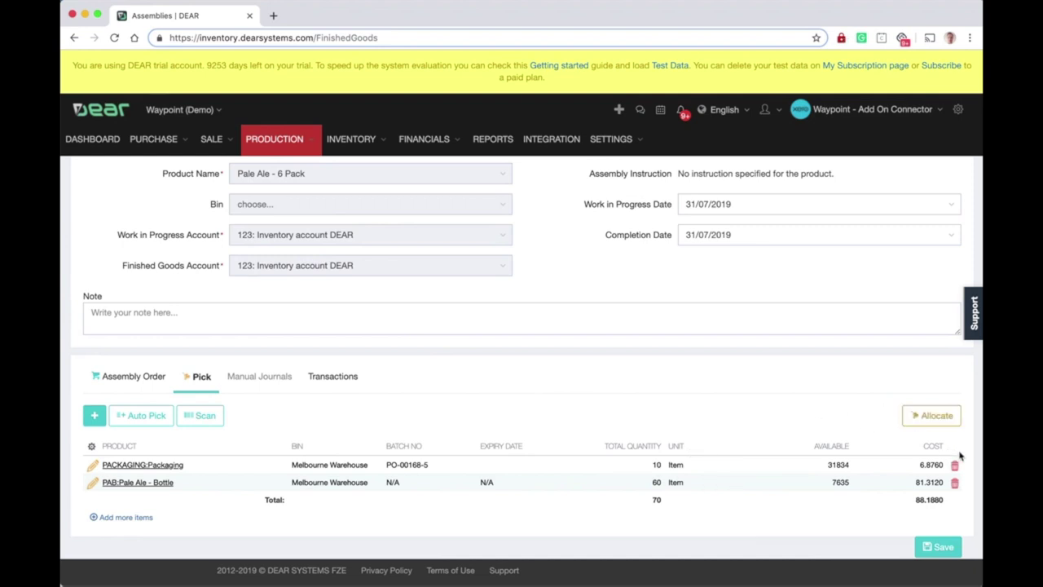
# Allocate the picked components, complete the assembly and review the completed record
pyautogui.click(938, 420)
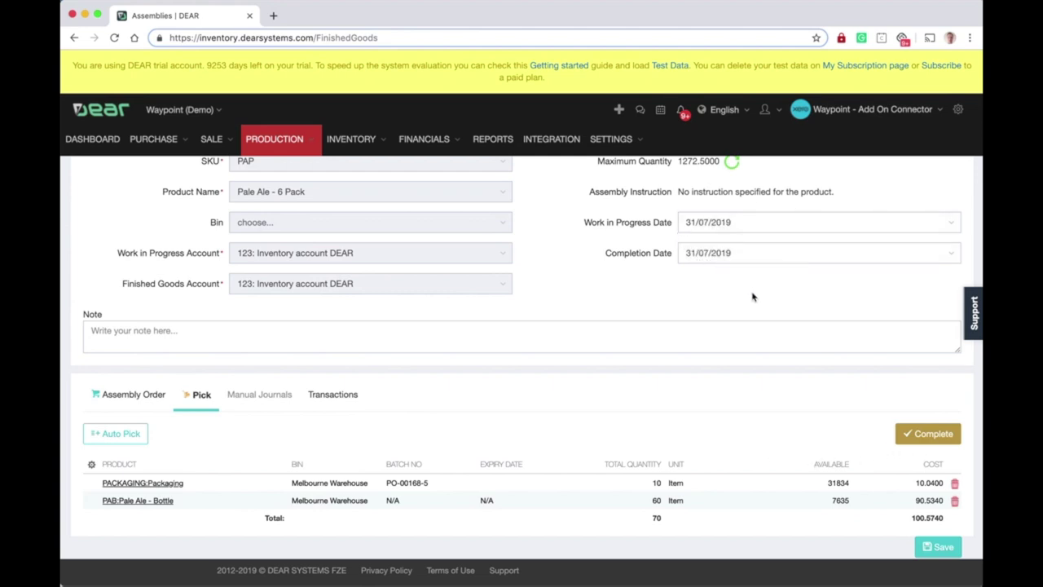
pyautogui.click(941, 437)
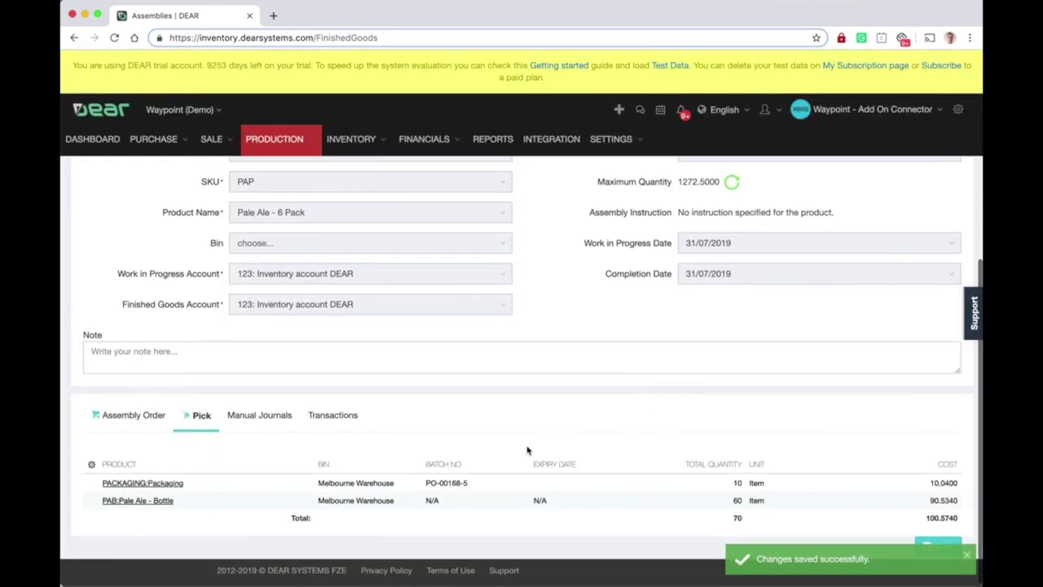
pyautogui.scroll(3, 538, 489)
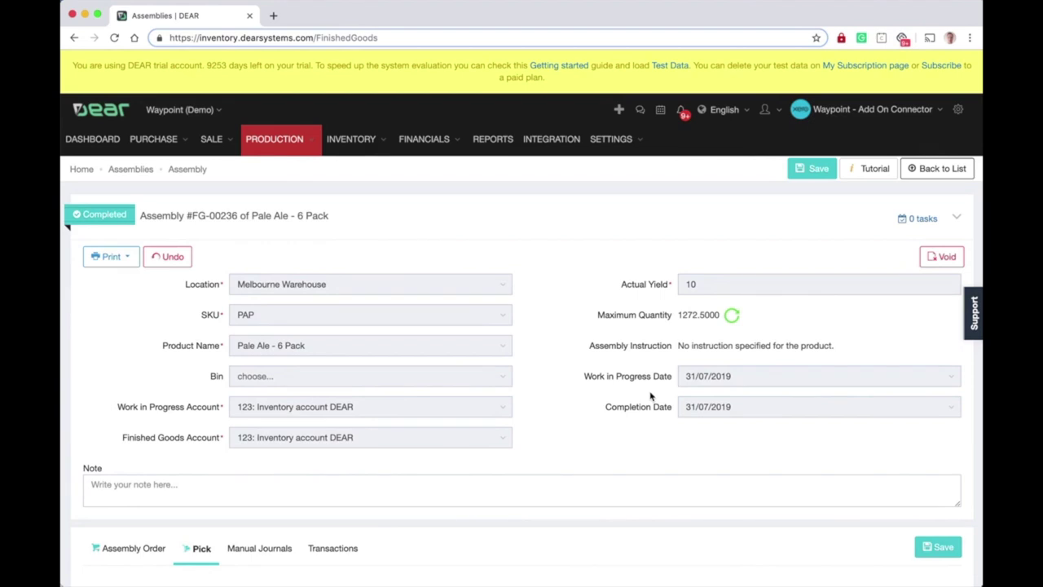
pyautogui.scroll(-3, 596, 379)
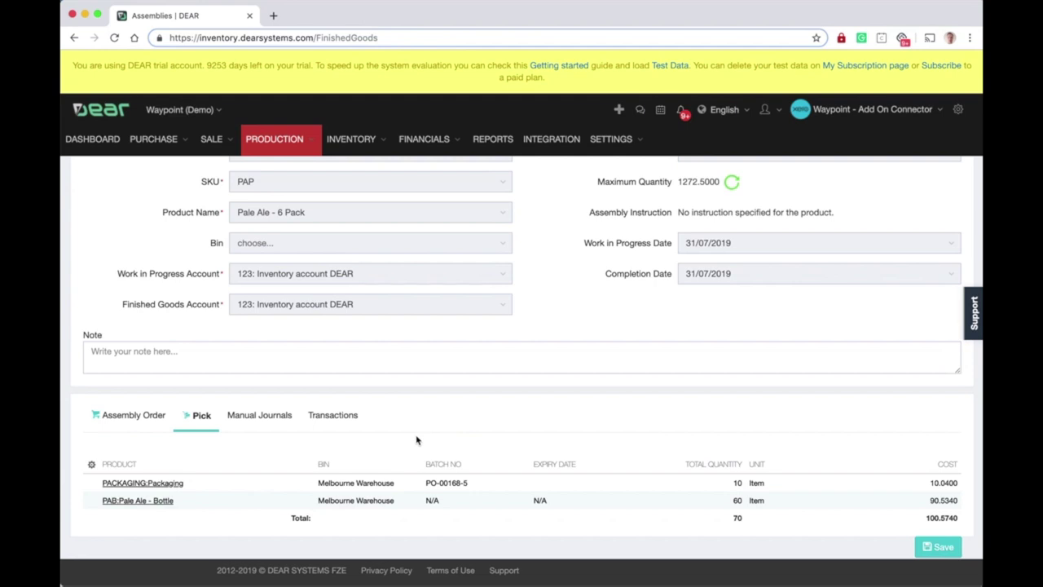
pyautogui.scroll(3, 757, 426)
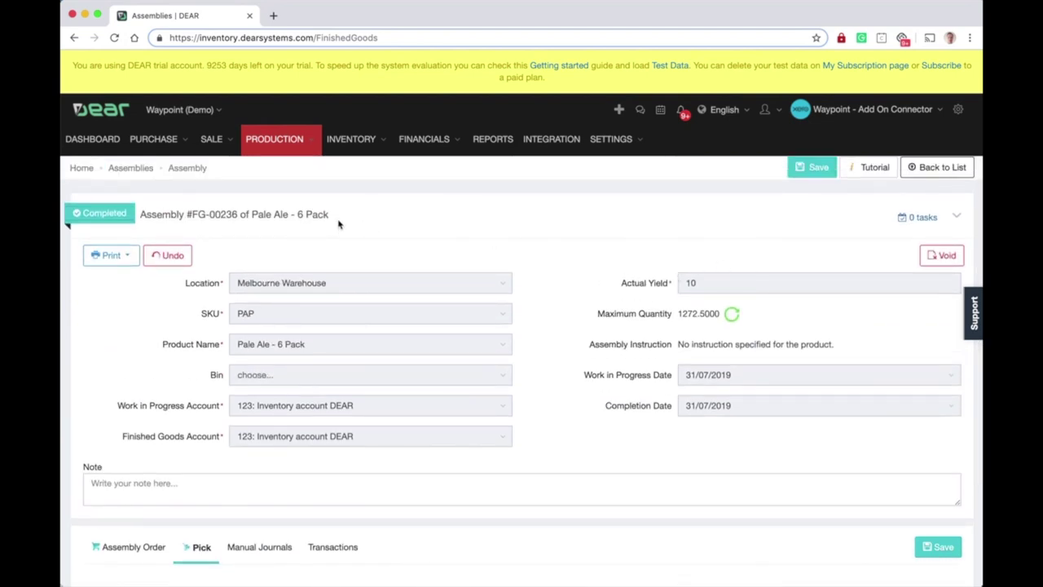
# Start a new service purchase with Capital Cab Co as the supplier
pyautogui.moveTo(173, 146)
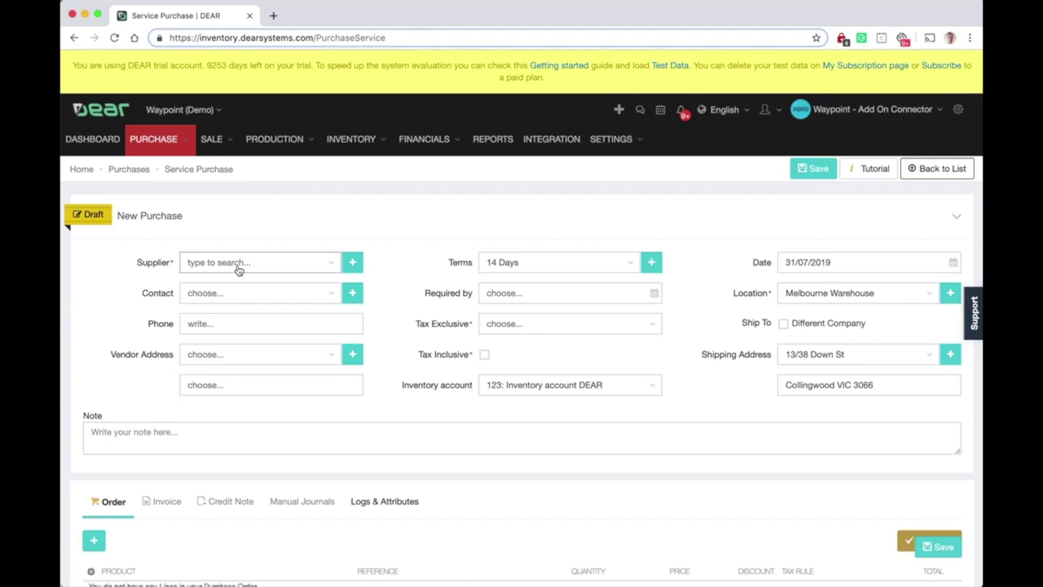
pyautogui.click(328, 266)
pyautogui.click(334, 266)
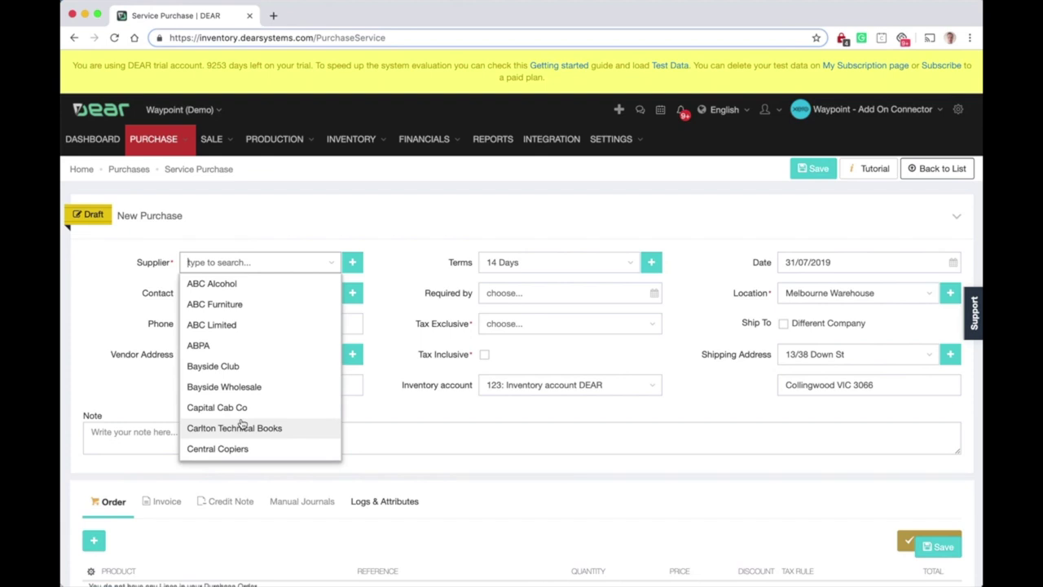
pyautogui.click(241, 408)
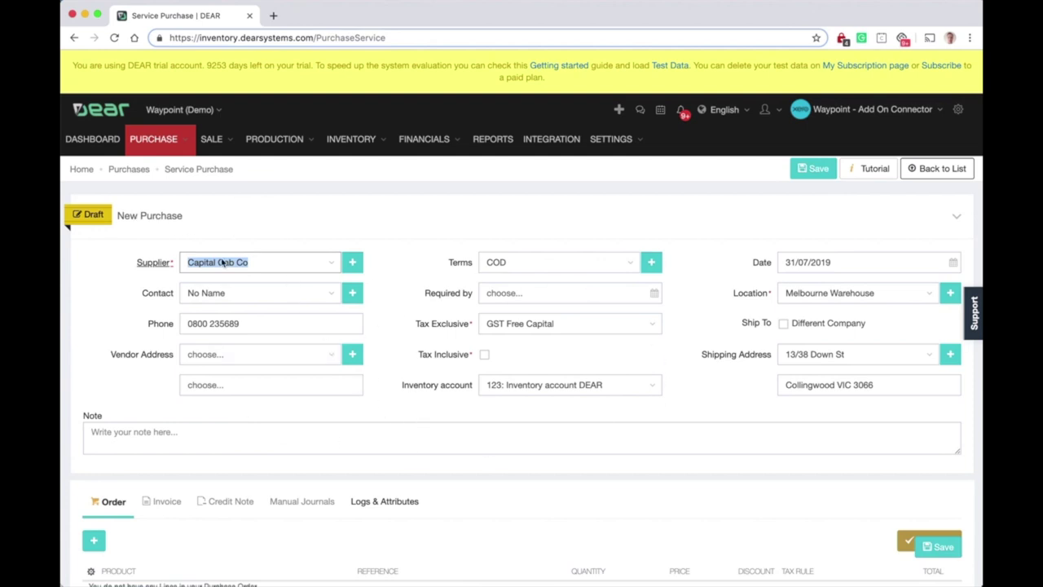
# Add one Third Party Service line priced at 400 to the purchase order and authorise the order
pyautogui.scroll(-1, 289, 334)
pyautogui.scroll(-3, 289, 334)
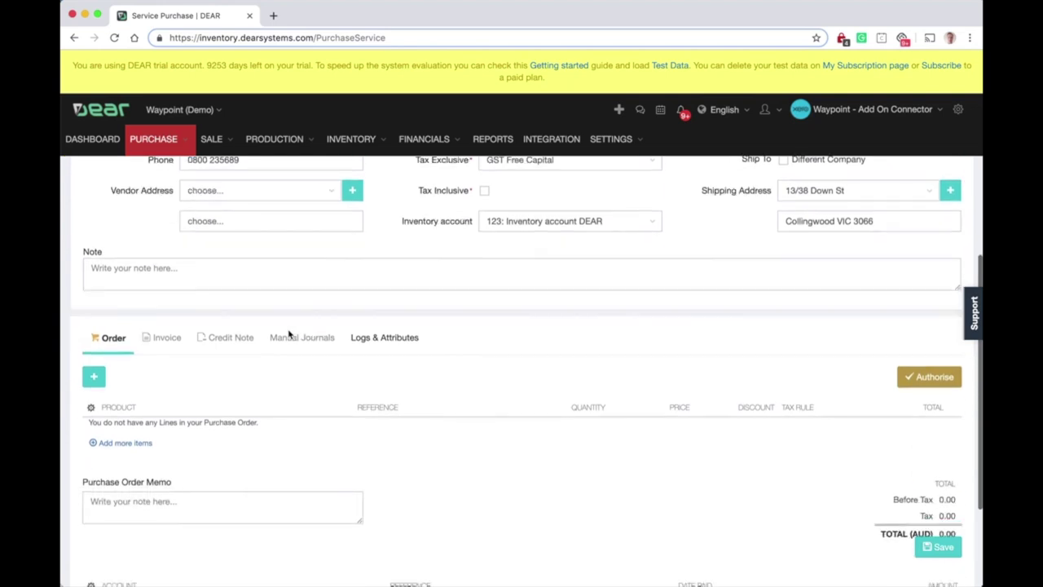
pyautogui.click(94, 370)
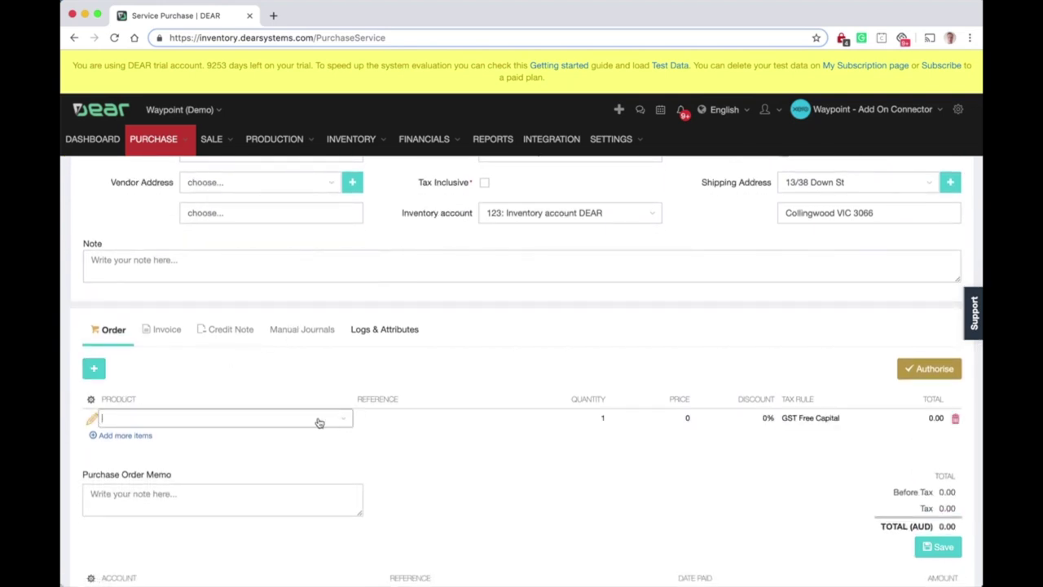
pyautogui.write('s')
pyautogui.press('BackSpace')
pyautogui.write('third')
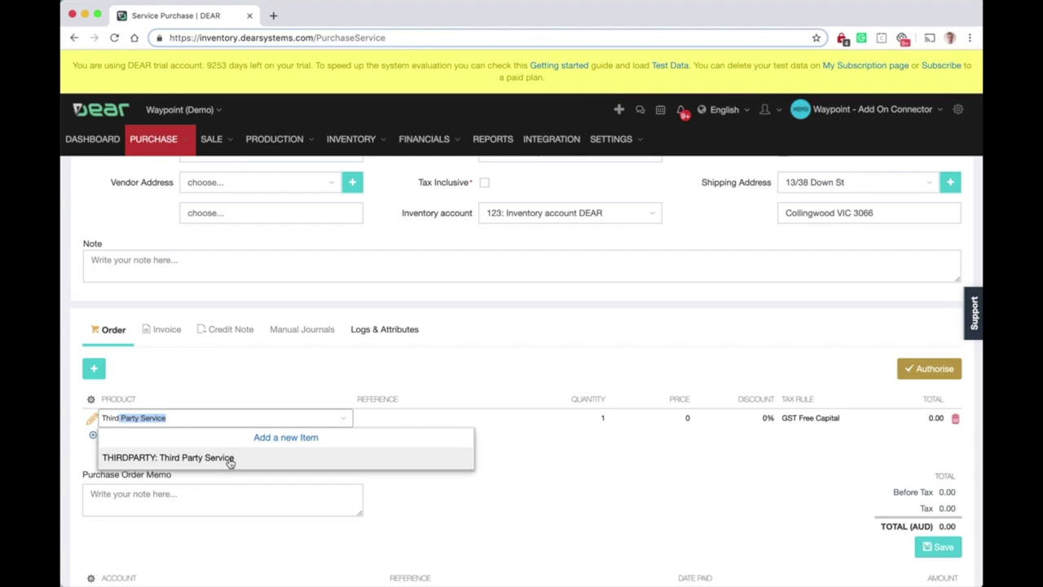
pyautogui.click(226, 459)
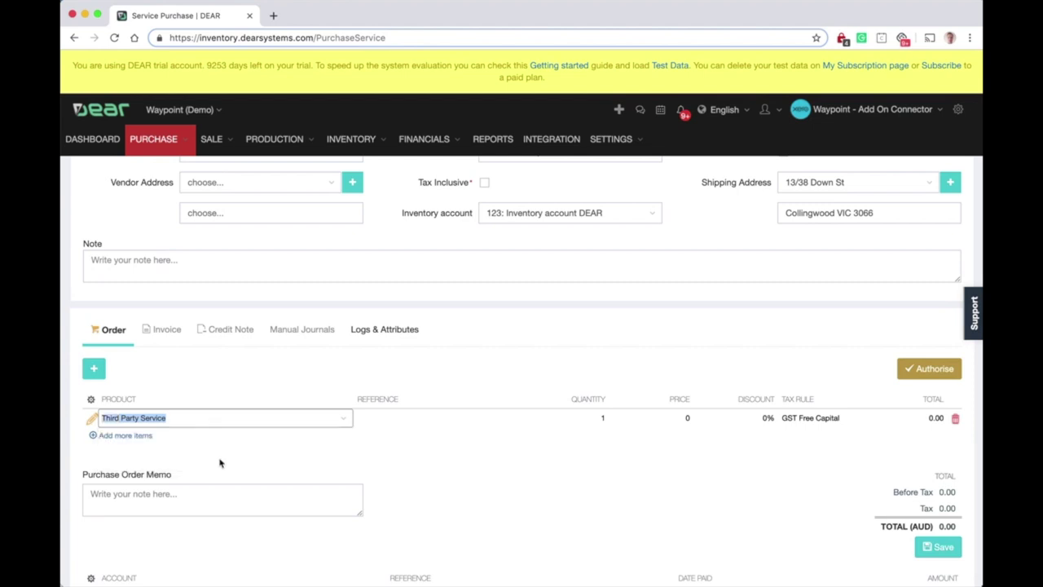
pyautogui.click(687, 419)
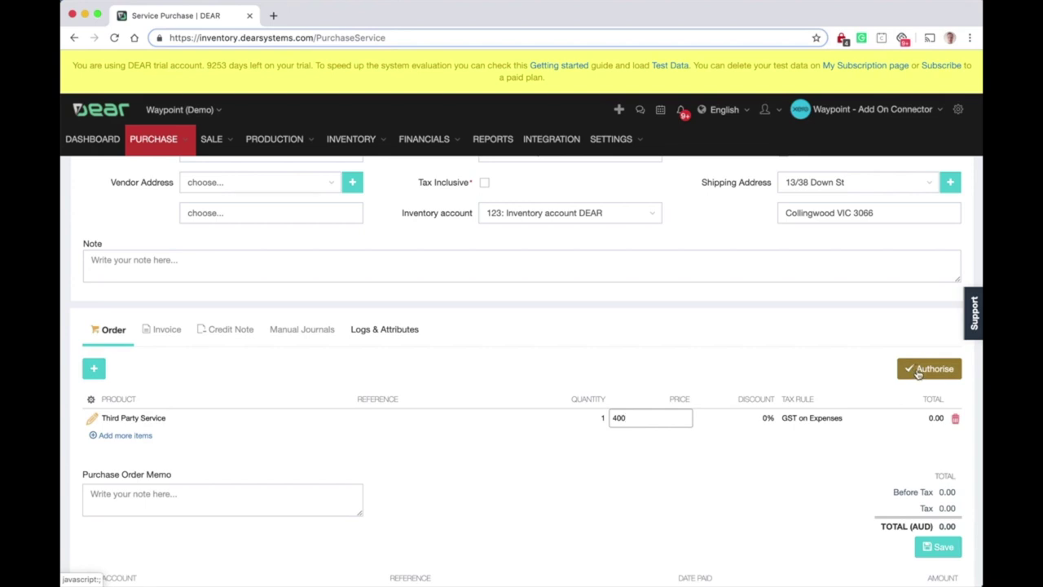
pyautogui.click(918, 370)
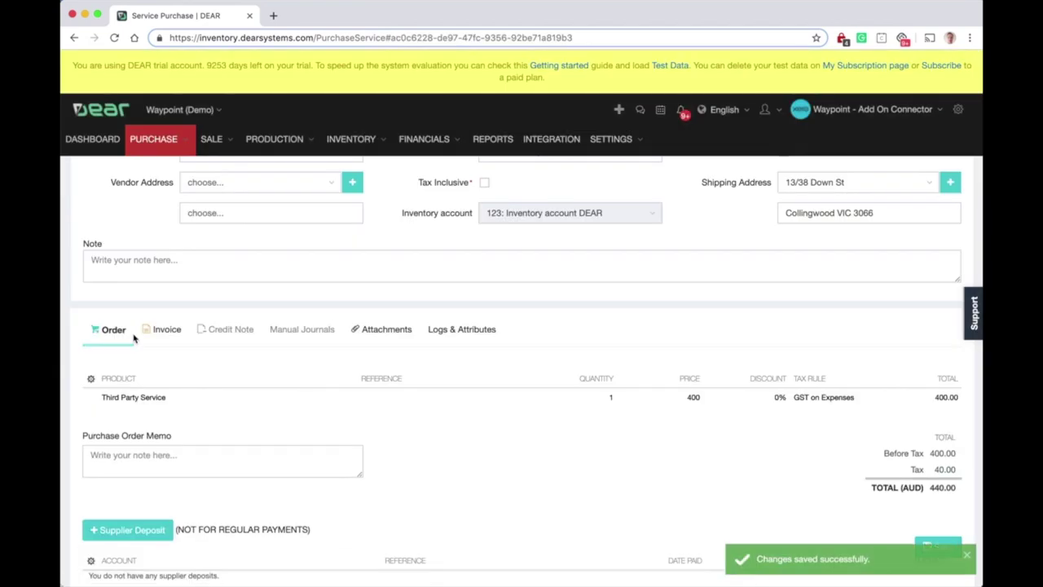
# Review the print document options offered for the authorised service purchase
pyautogui.scroll(3, 135, 338)
pyautogui.scroll(1, 134, 338)
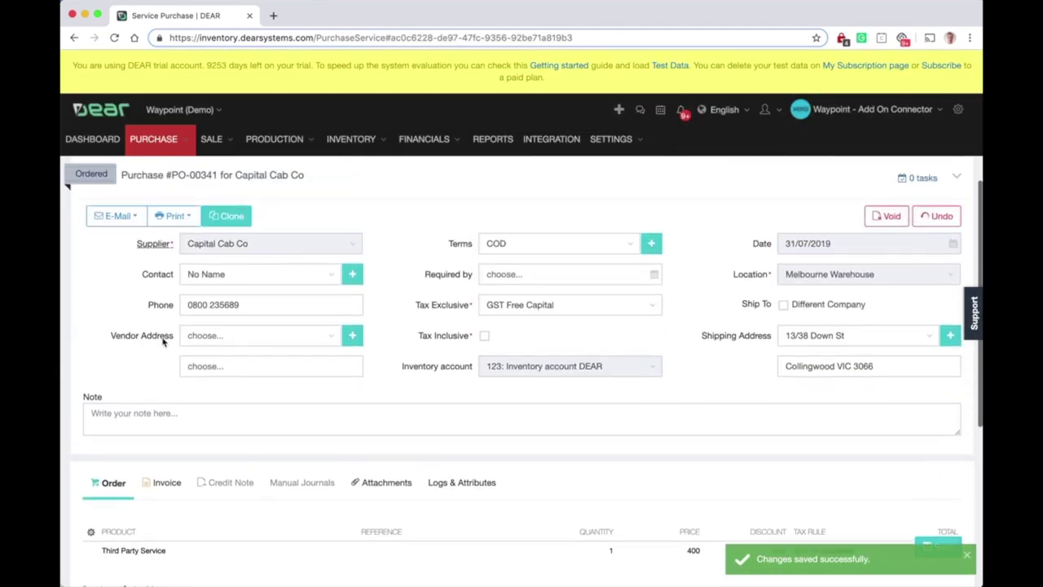
pyautogui.click(181, 216)
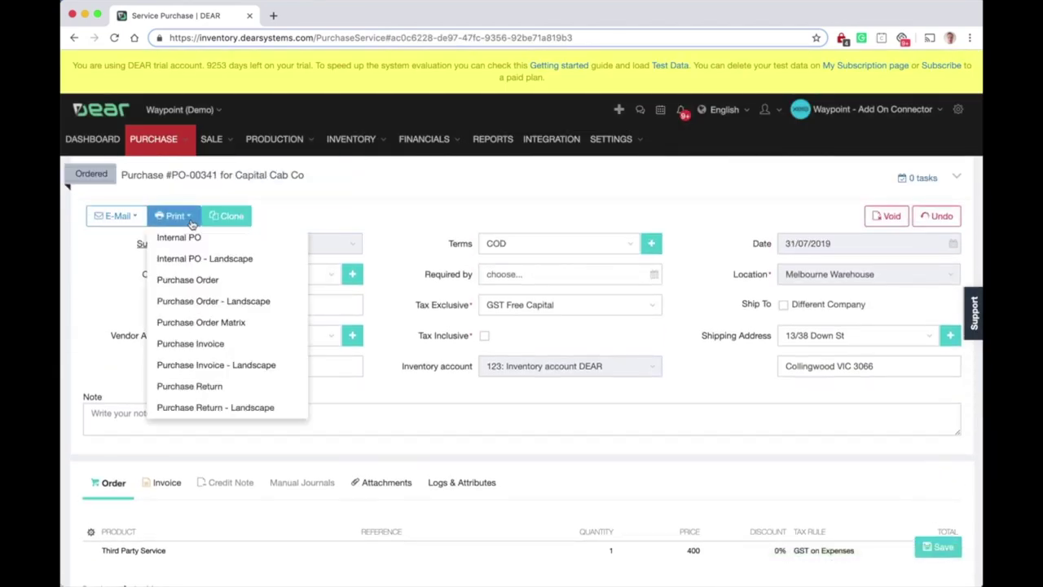
pyautogui.click(330, 216)
# Fill in the purchase invoice with the number INV-1922 and today's date, 31/07/2019
pyautogui.scroll(-3, 282, 326)
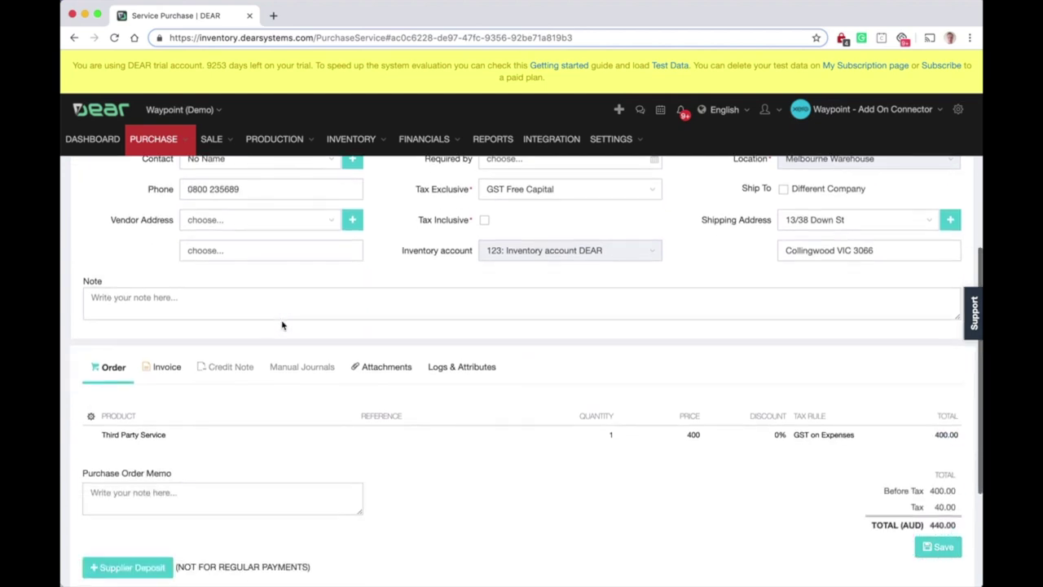
pyautogui.click(167, 371)
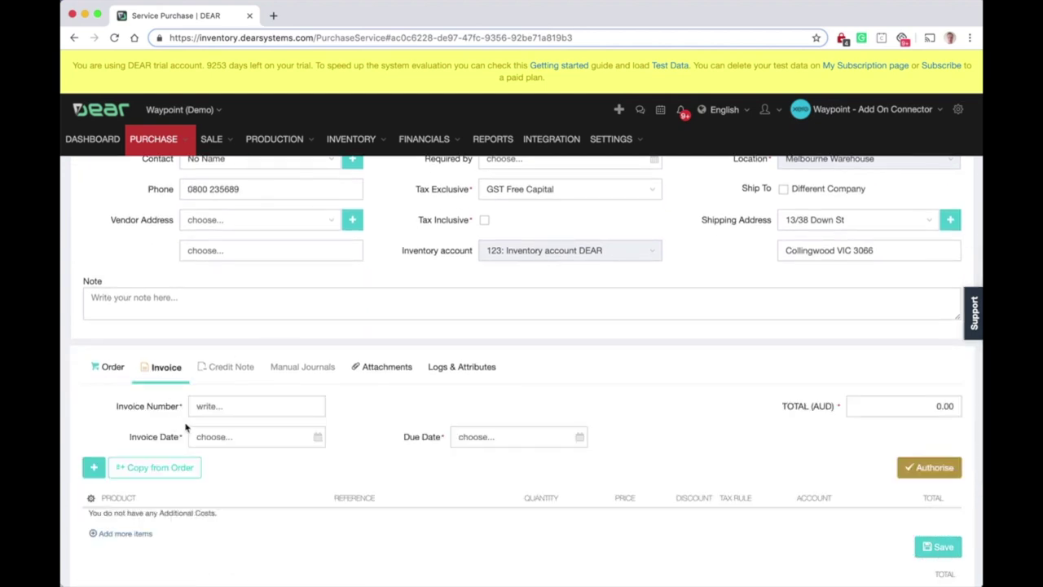
pyautogui.click(217, 414)
pyautogui.write('INV')
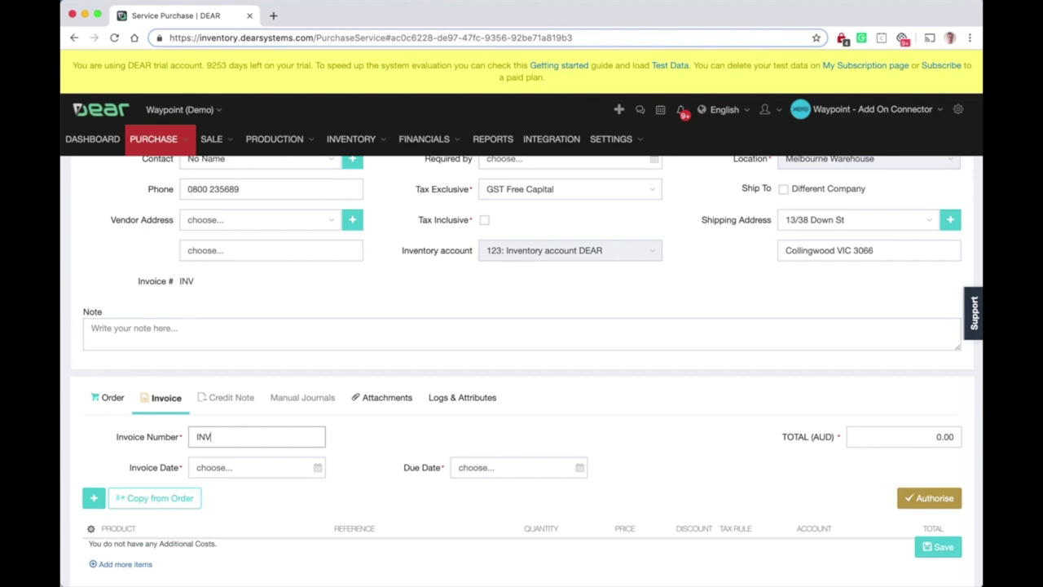
pyautogui.write('-1922')
pyautogui.scroll(-2, 231, 446)
pyautogui.click(320, 396)
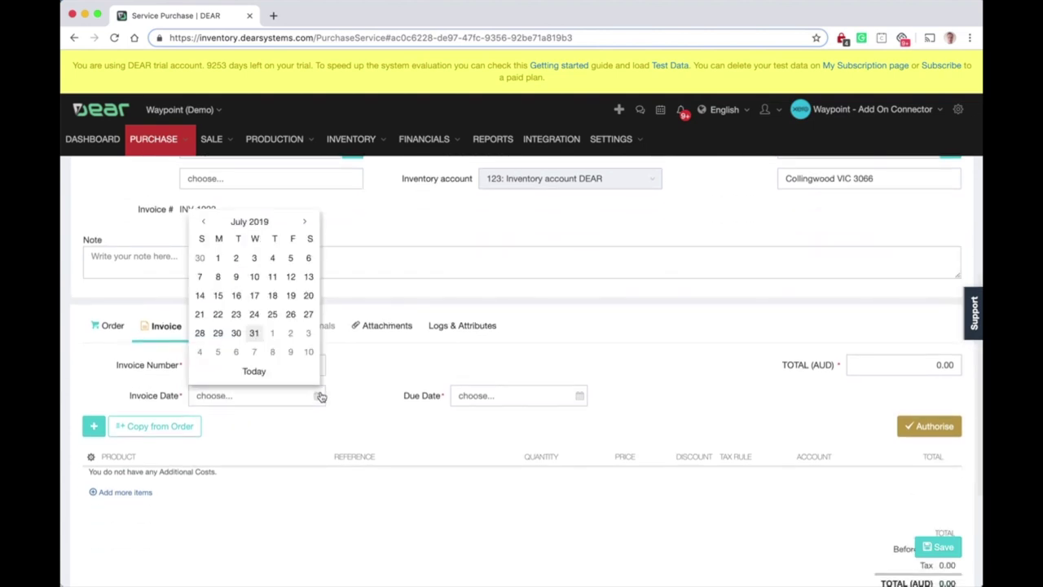
pyautogui.click(257, 373)
pyautogui.scroll(-1, 235, 484)
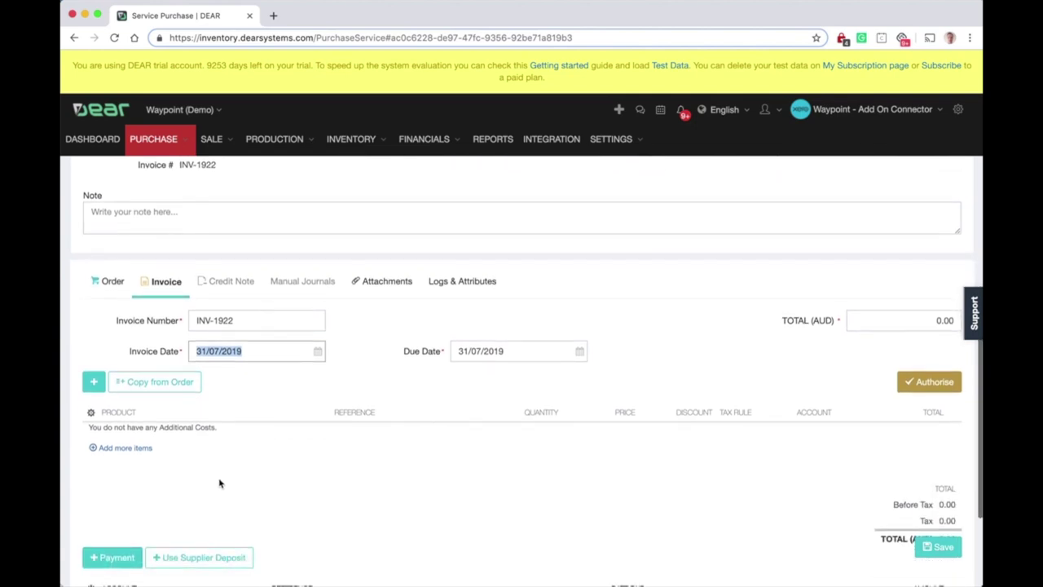
# Copy the Third Party Service line from the order into the invoice and authorise the invoice
pyautogui.click(158, 390)
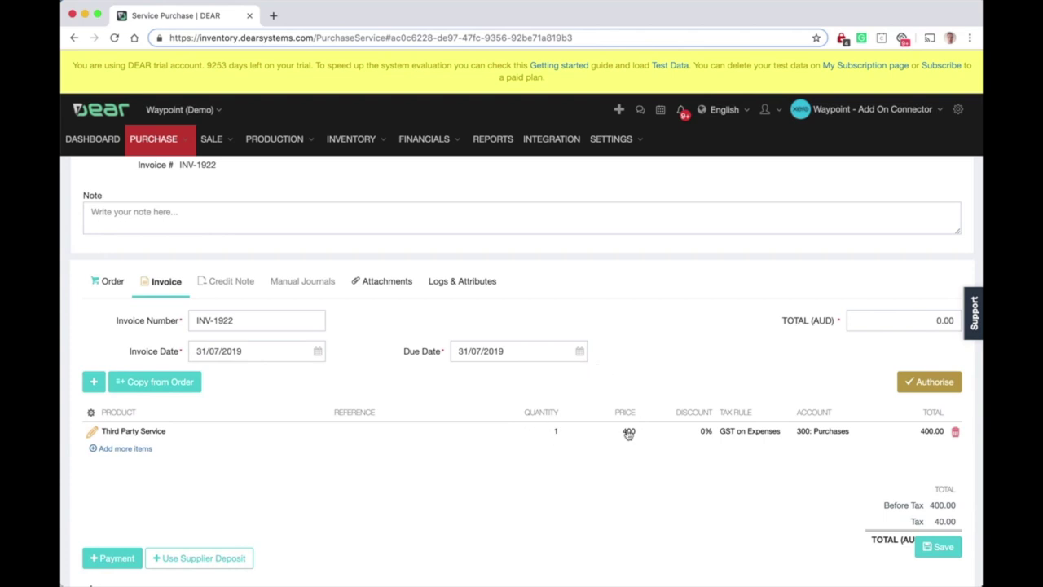
pyautogui.scroll(-2, 628, 448)
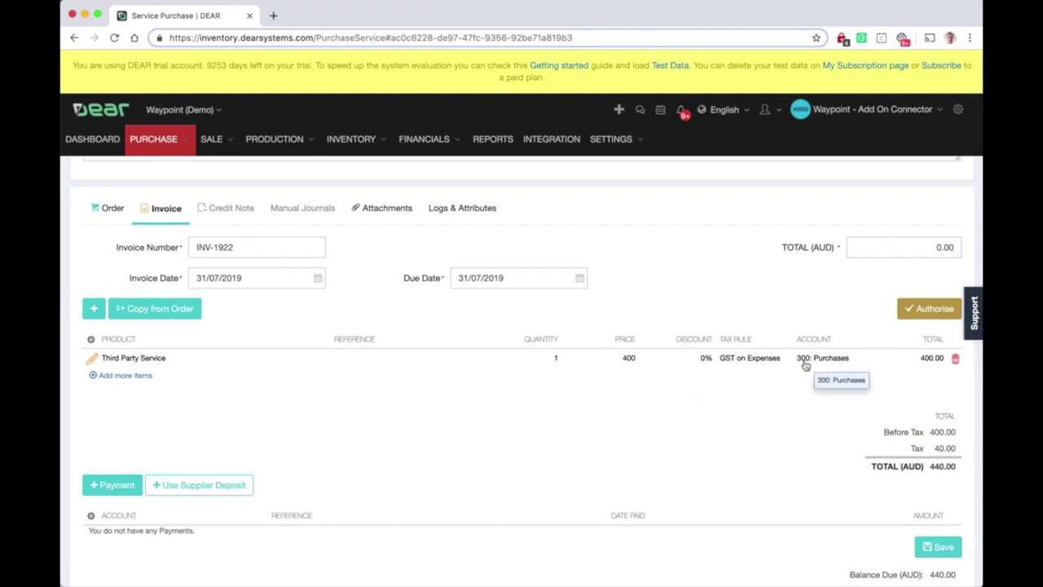
pyautogui.click(926, 308)
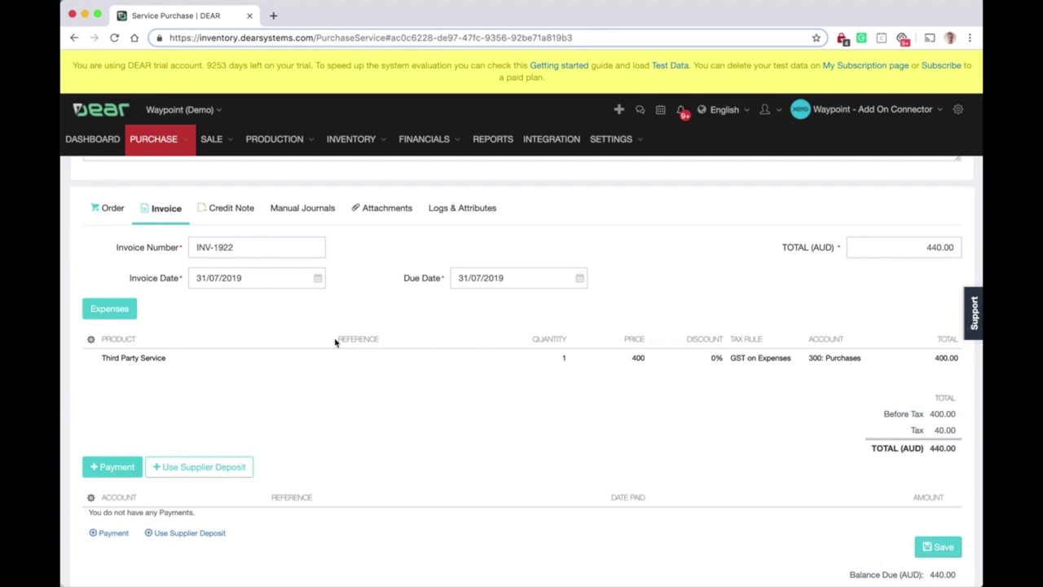
# Open the expense distribution of the authorised invoice and look over the 300 - Purchases entry
pyautogui.click(118, 322)
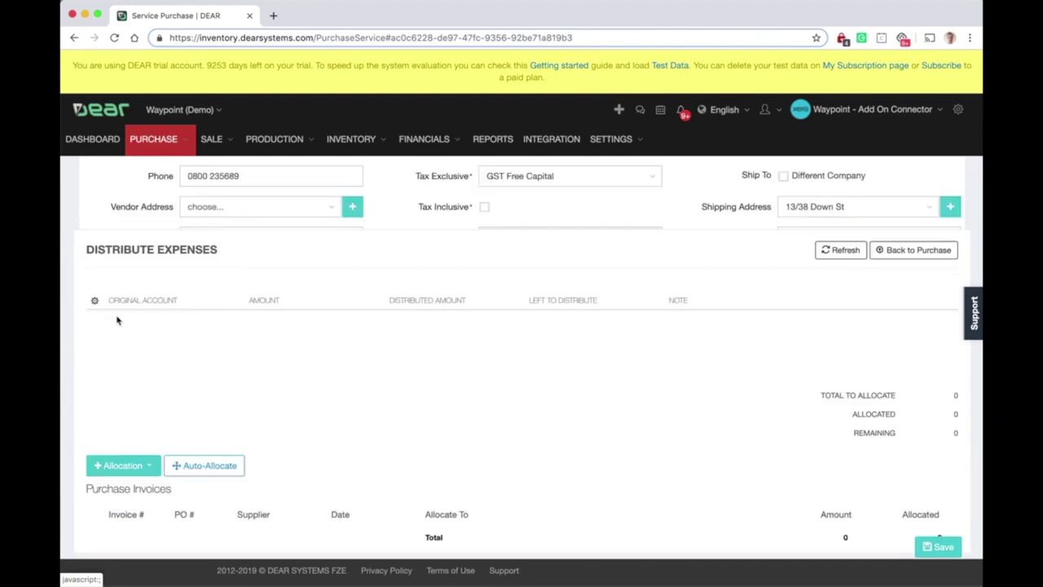
pyautogui.scroll(-2, 117, 321)
pyautogui.scroll(1, 215, 257)
pyautogui.scroll(1, 214, 257)
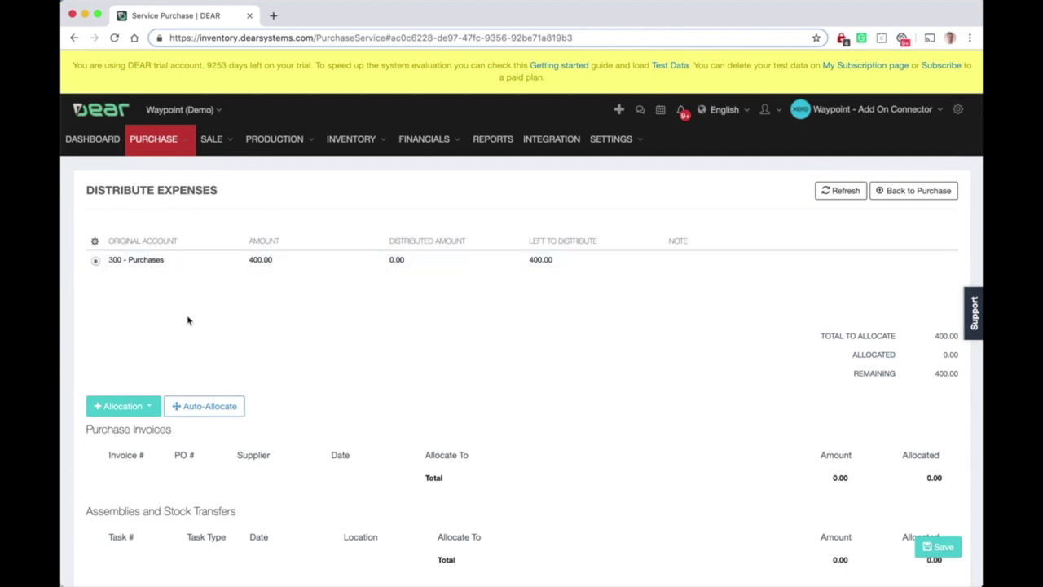
# Add assembly FG-00117 as an allocation target and auto-allocate the invoice expense to it
pyautogui.scroll(-2, 188, 318)
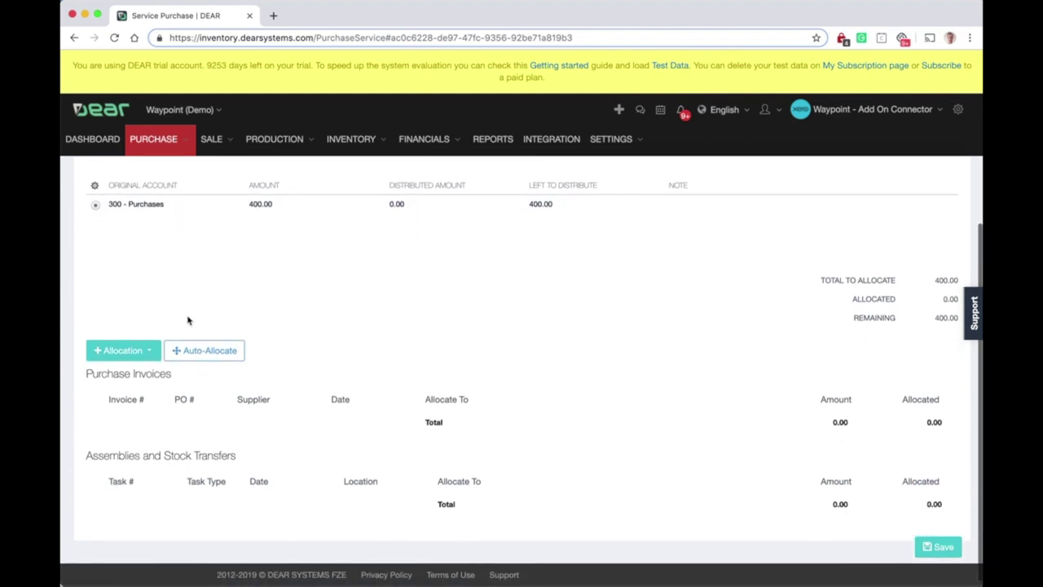
pyautogui.click(152, 344)
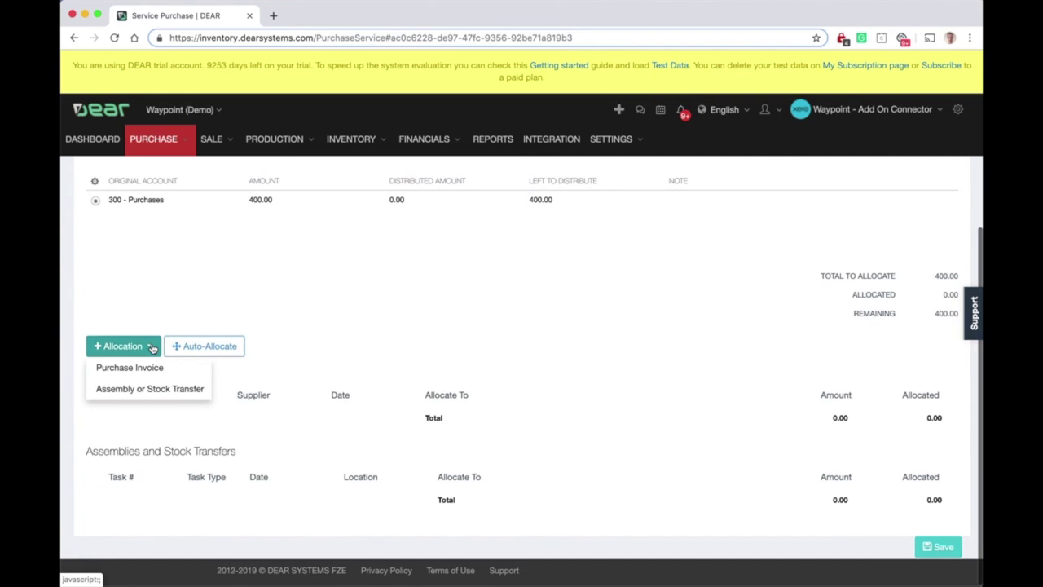
pyautogui.click(148, 390)
pyautogui.click(160, 510)
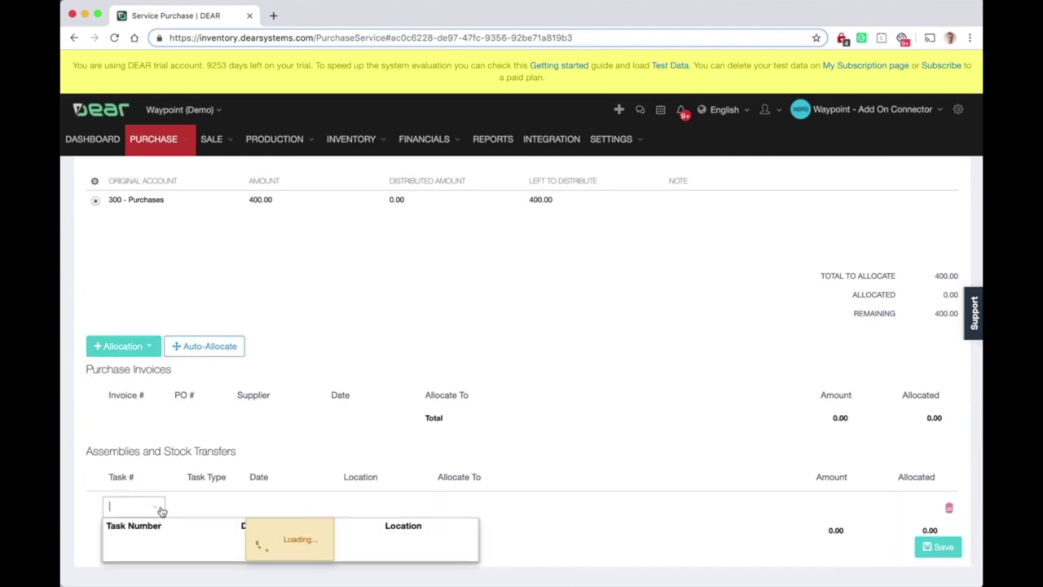
pyautogui.scroll(-1, 161, 510)
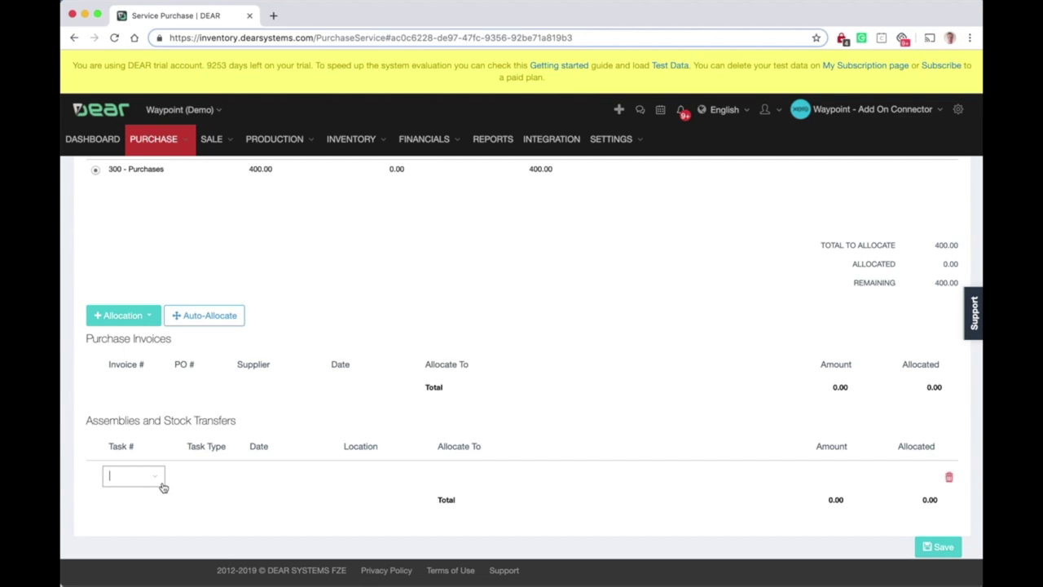
pyautogui.write('fg-')
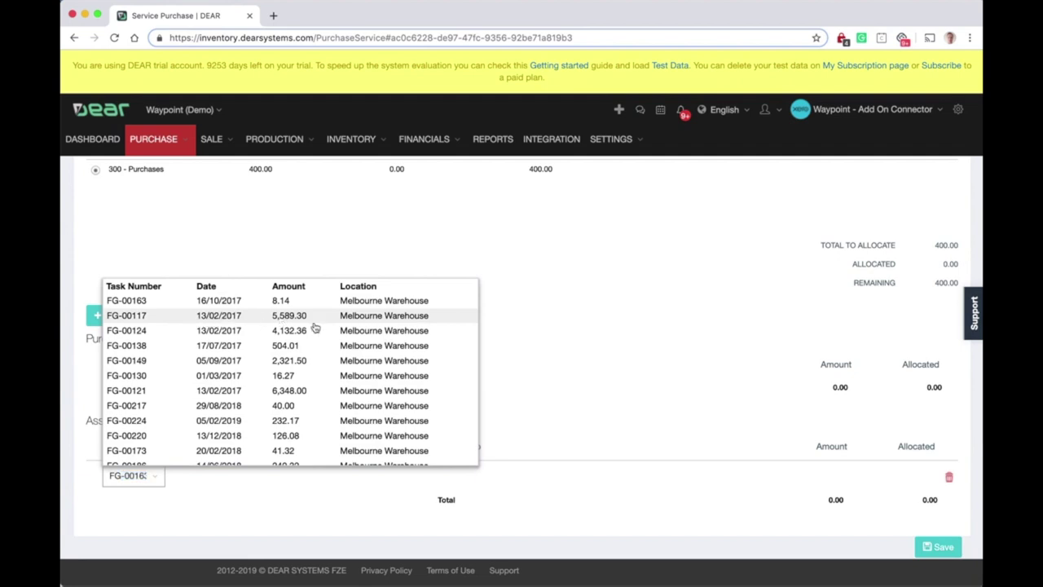
pyautogui.click(311, 317)
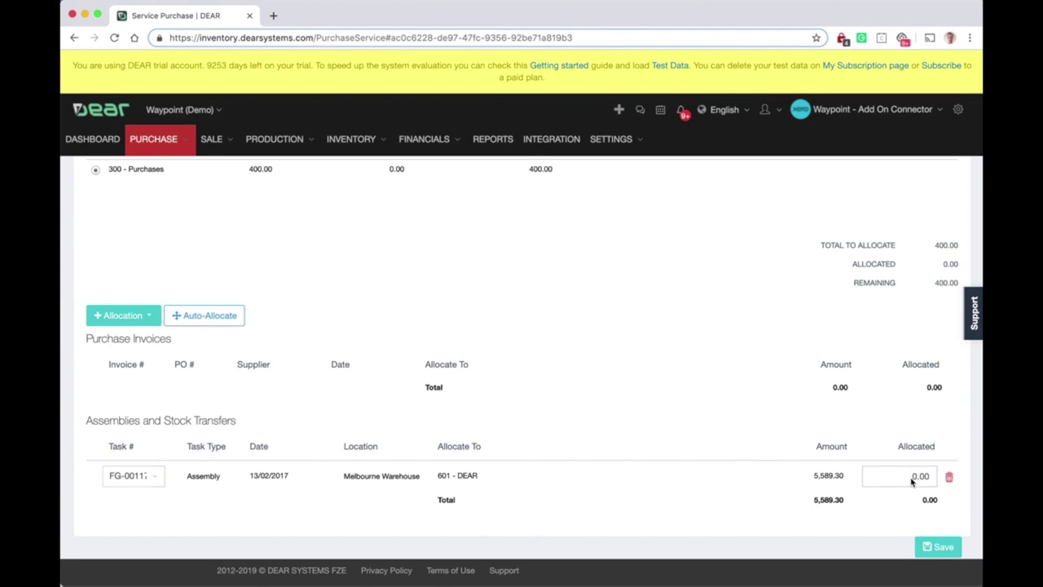
pyautogui.click(222, 318)
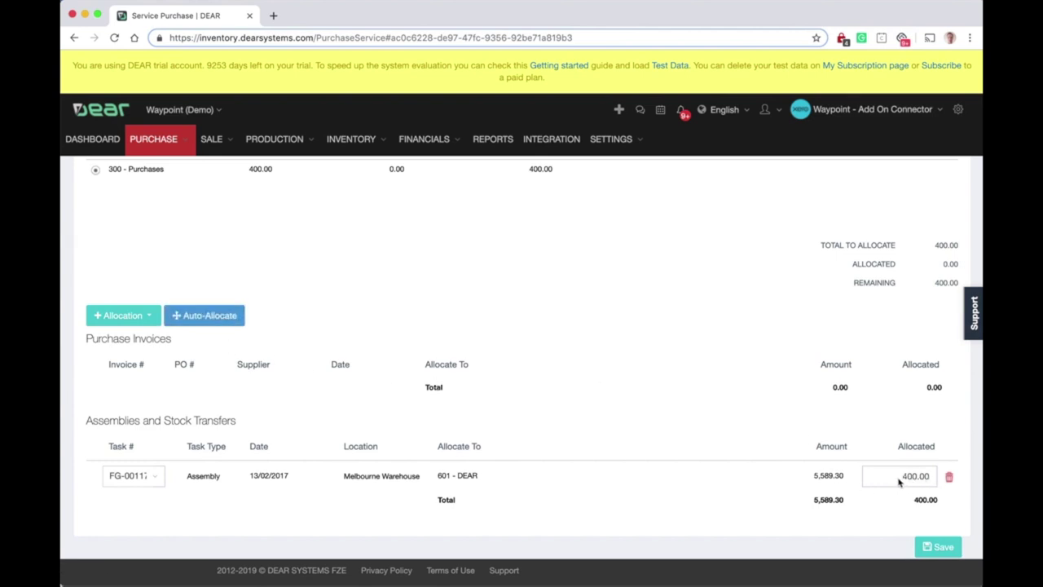
# Add assembly FG-00224 as a second allocation target and auto-allocate the expense across both assemblies
pyautogui.click(147, 318)
pyautogui.click(147, 357)
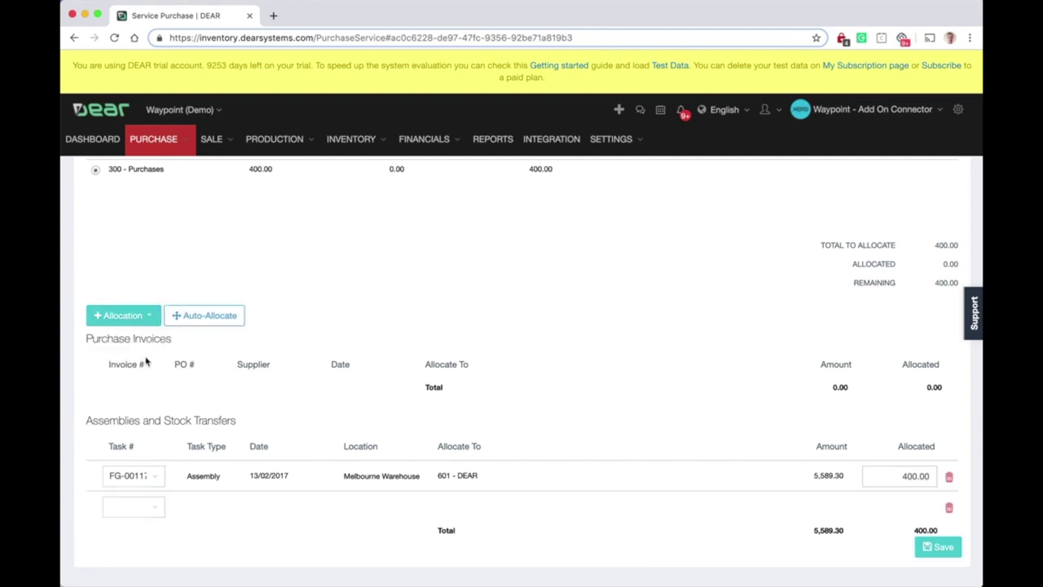
pyautogui.click(155, 511)
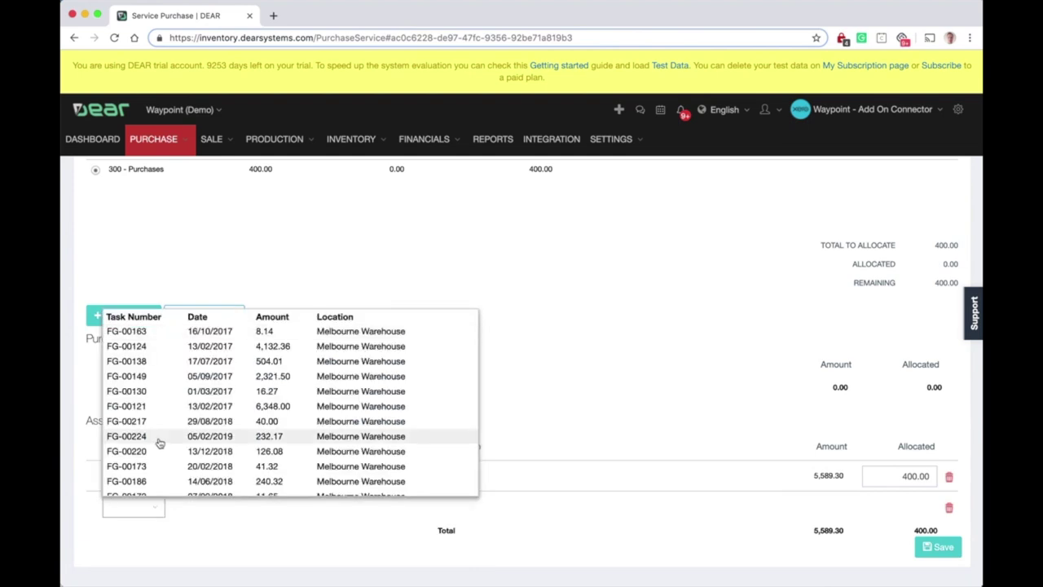
pyautogui.click(159, 441)
pyautogui.click(616, 377)
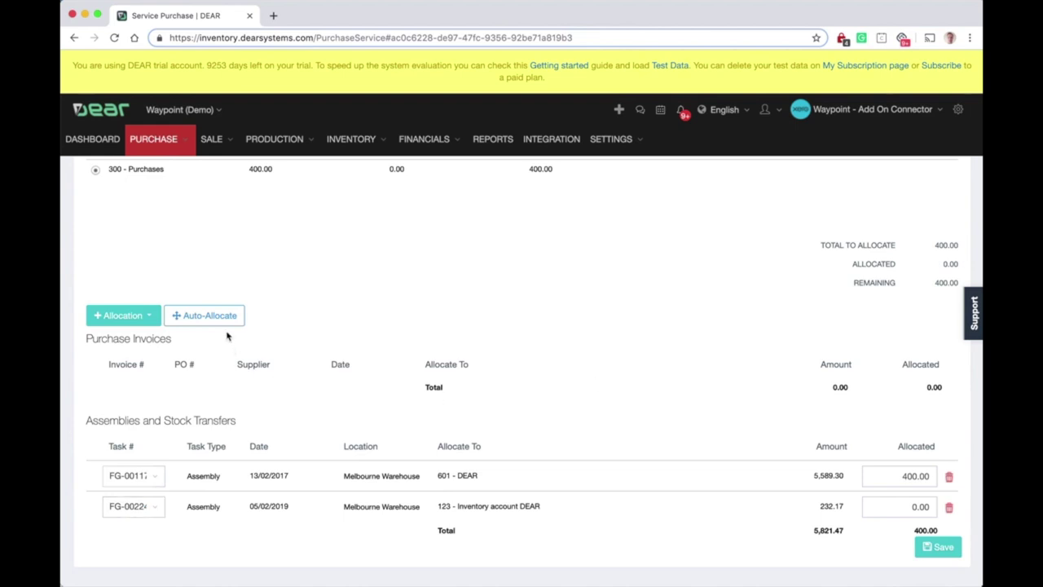
pyautogui.scroll(-1, 668, 392)
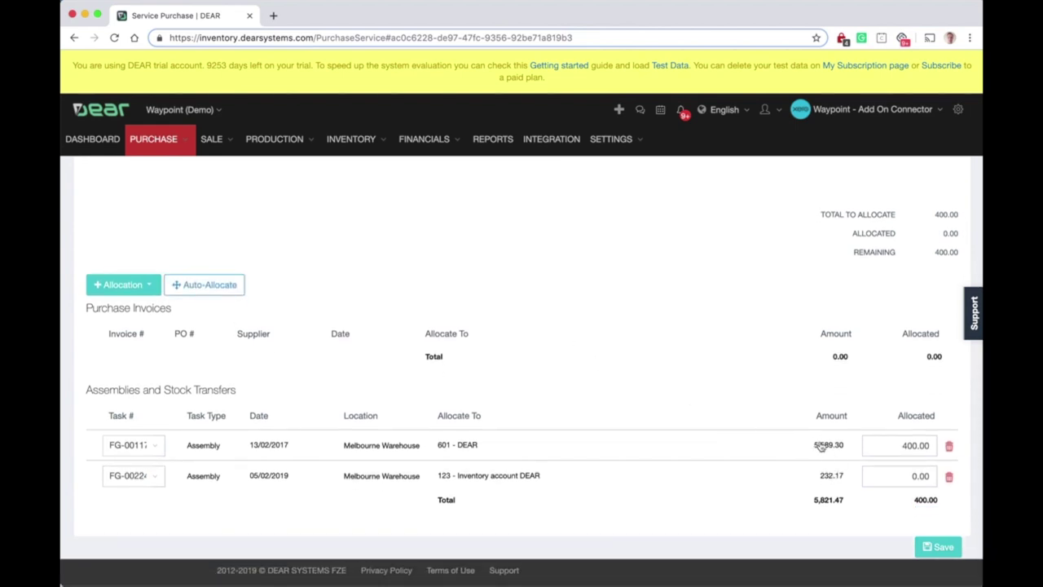
pyautogui.click(225, 285)
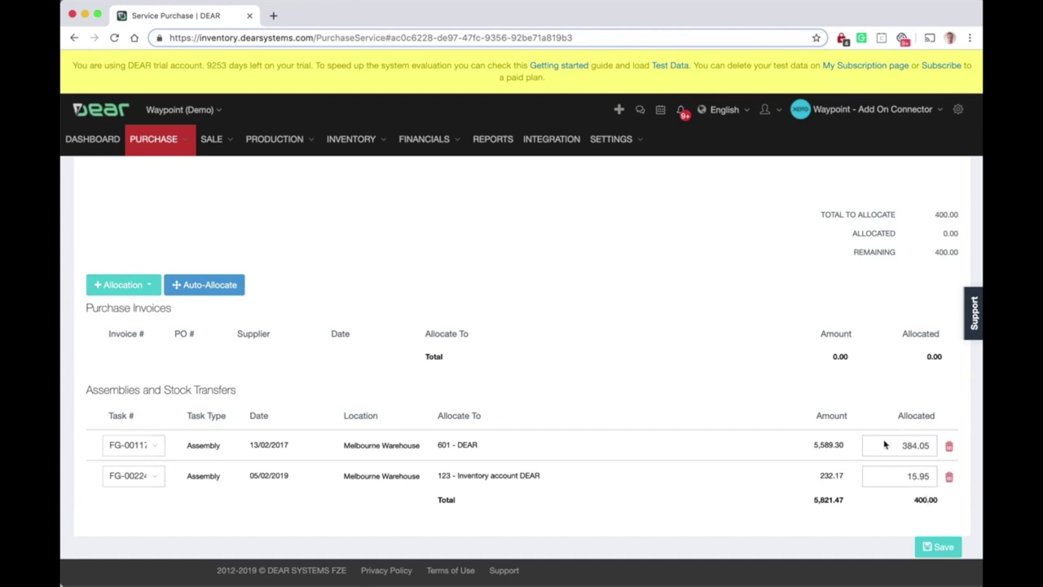
pyautogui.scroll(3, 926, 505)
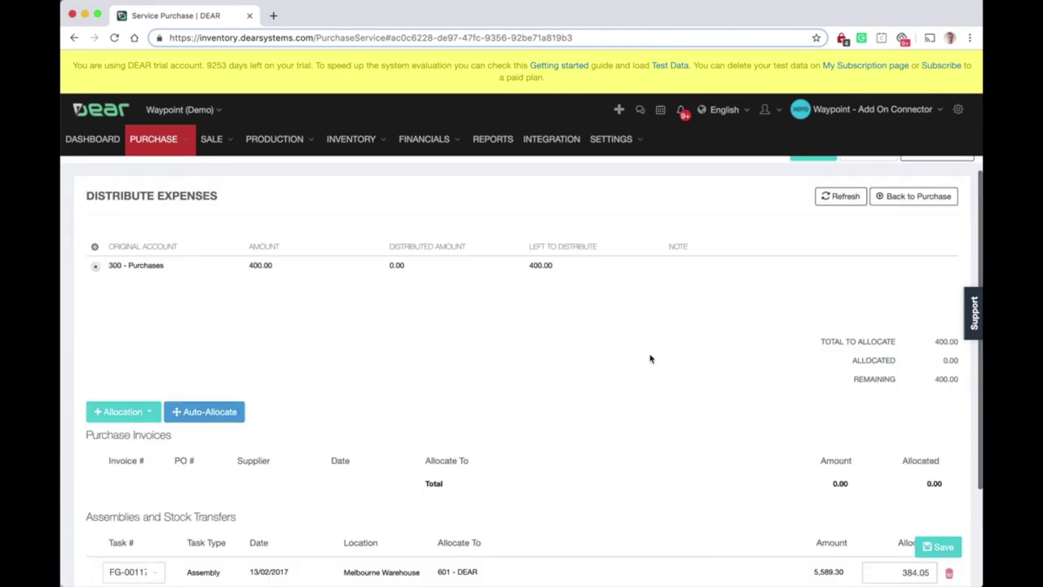
pyautogui.scroll(-3, 615, 366)
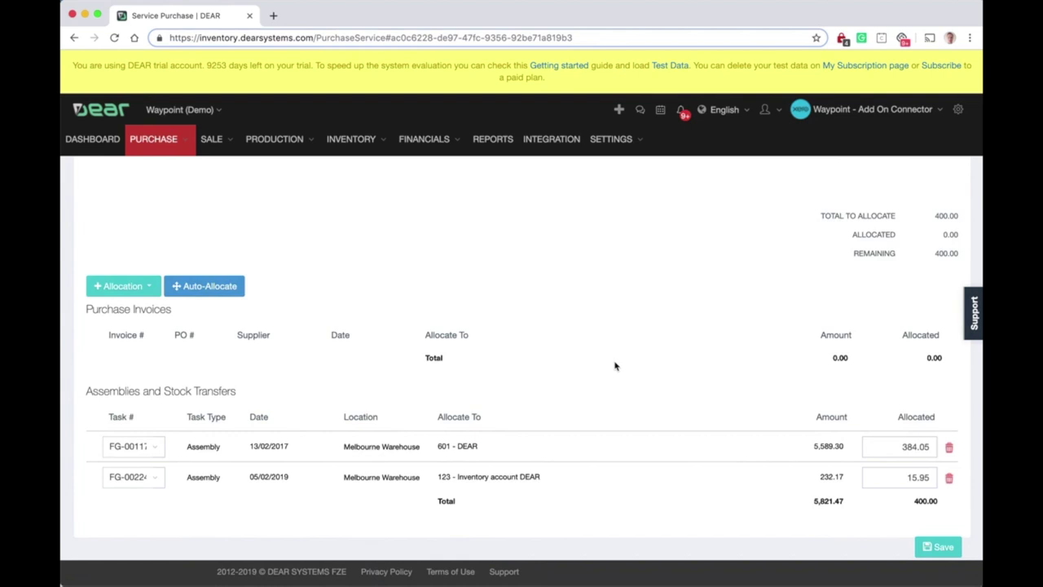
# Save the expense allocation across assemblies FG-00117 and FG-00224
pyautogui.scroll(1, 616, 366)
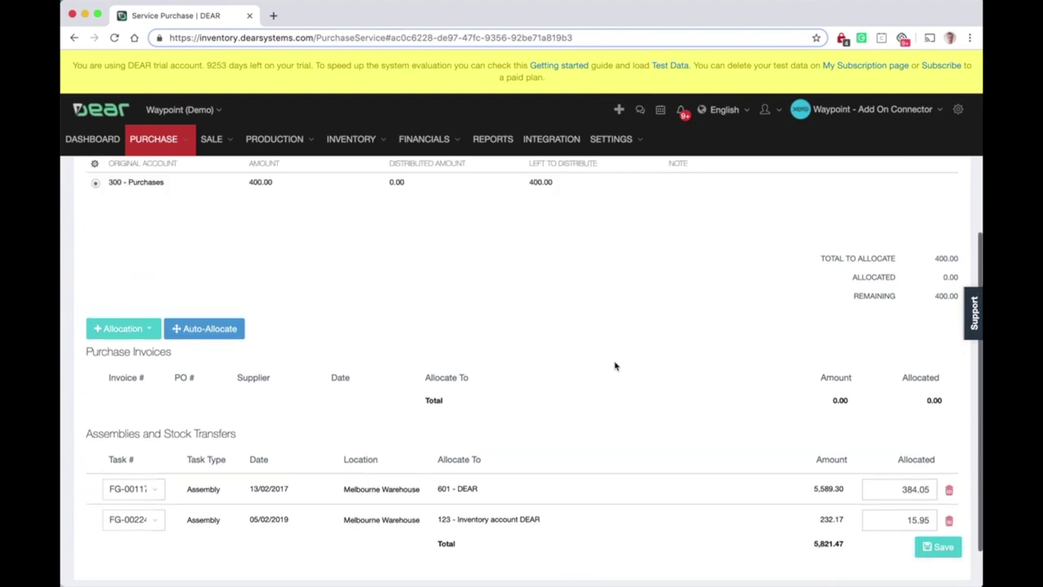
pyautogui.click(939, 547)
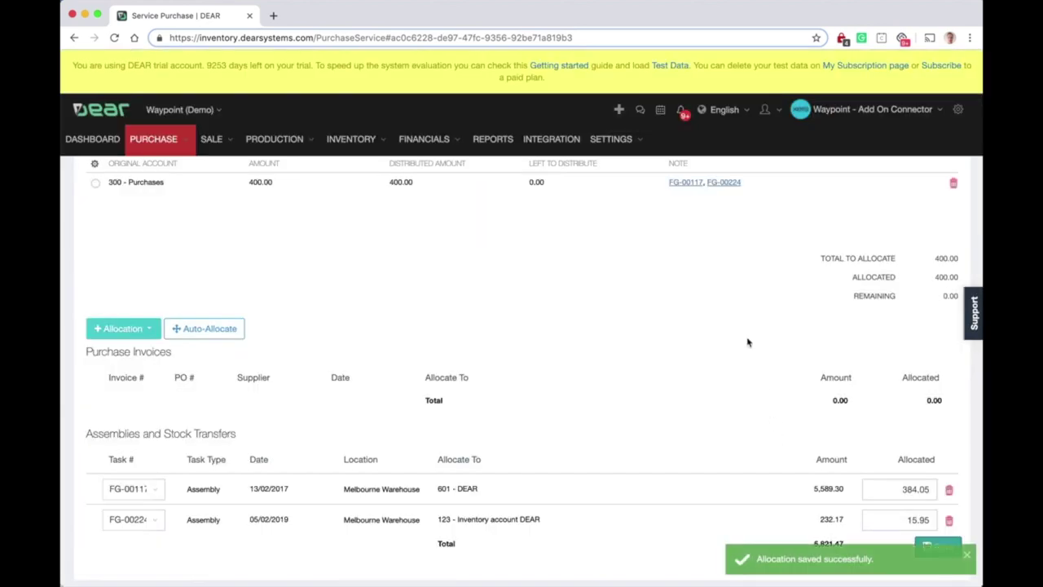
# Open assembly FG-00117 in a new tab from the 300 - Purchases distribution note and review its manual journals
pyautogui.scroll(3, 748, 342)
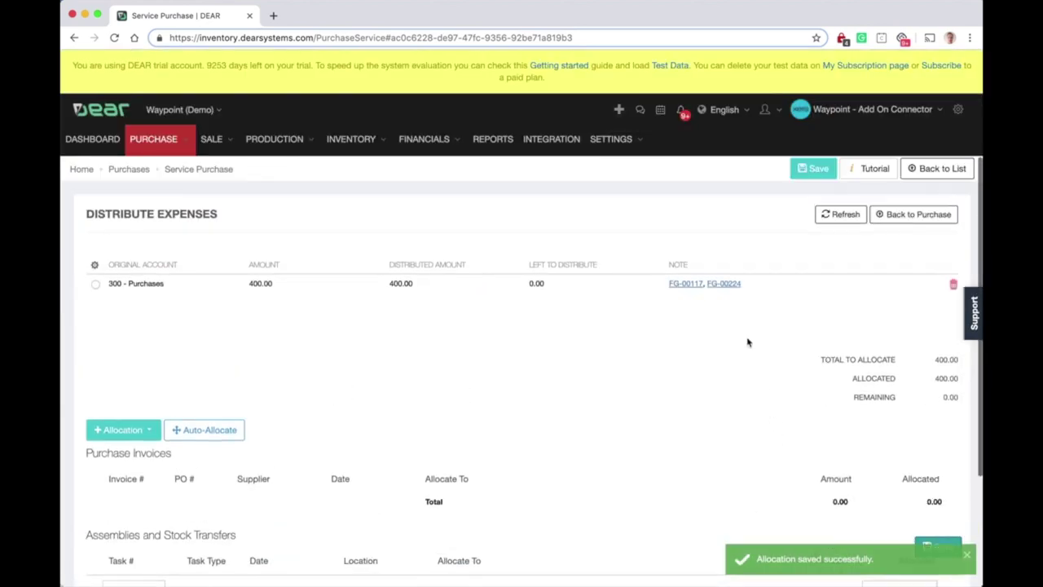
pyautogui.keyDown('super'); pyautogui.click(686, 287); pyautogui.keyUp('super')
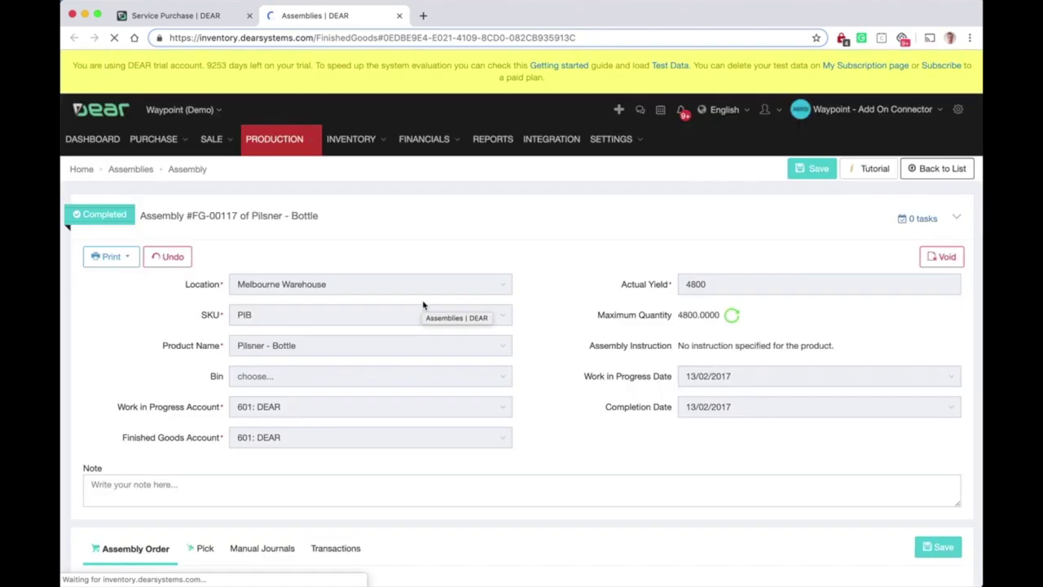
pyautogui.scroll(-2, 456, 449)
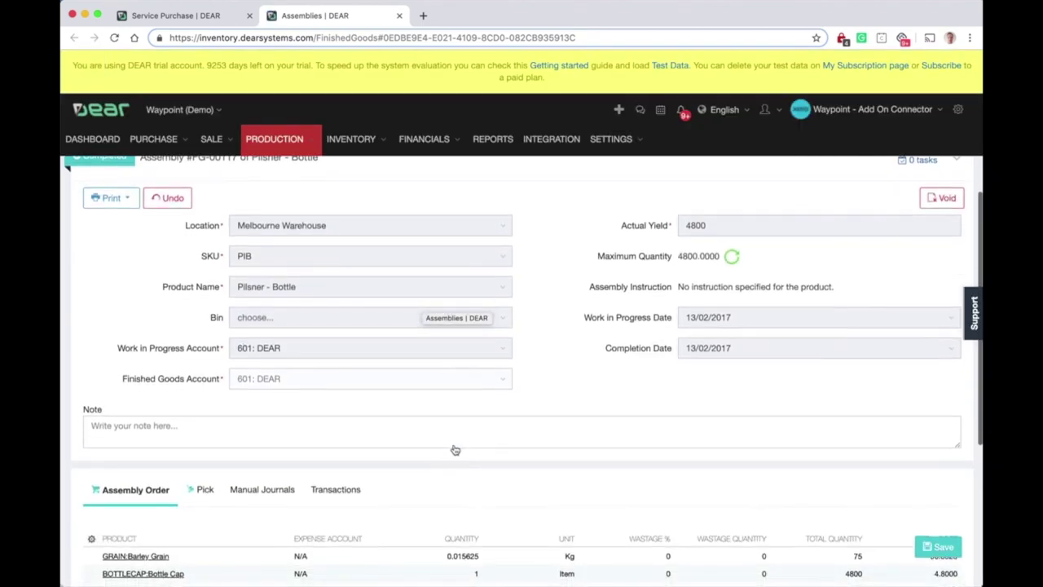
pyautogui.click(276, 498)
pyautogui.scroll(-3, 435, 497)
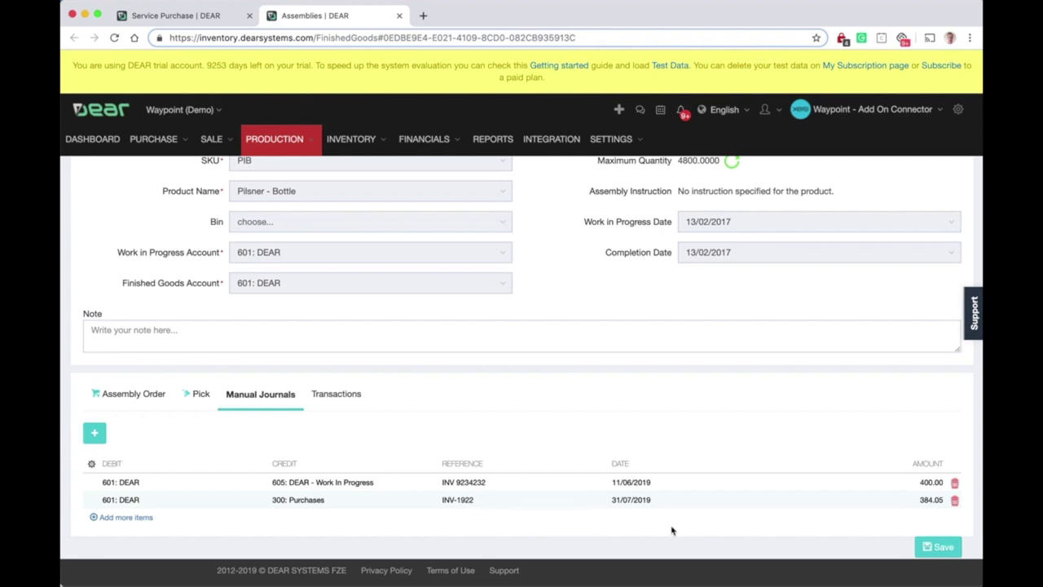
pyautogui.scroll(3, 671, 531)
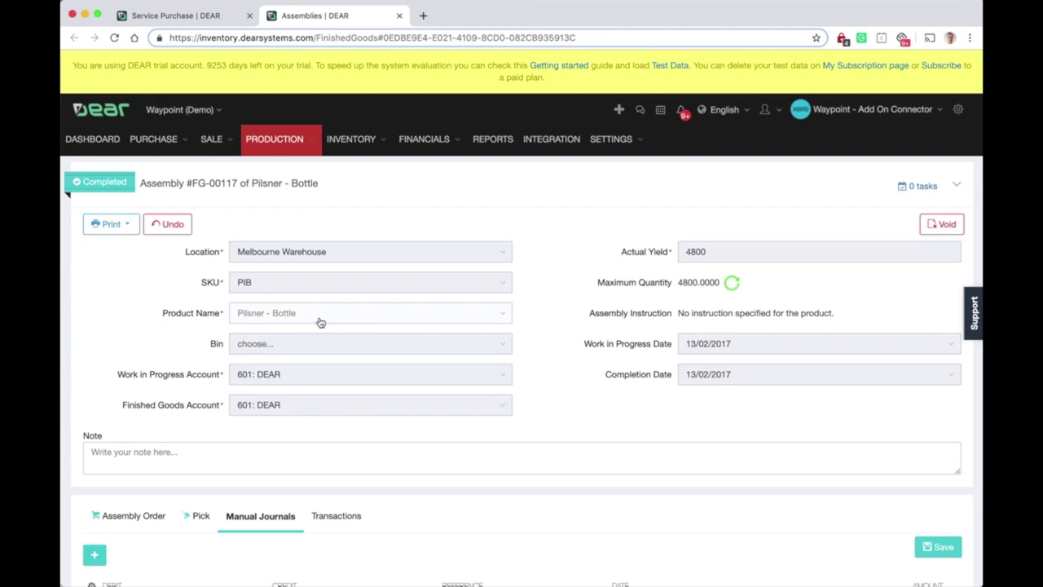
pyautogui.moveTo(154, 138)
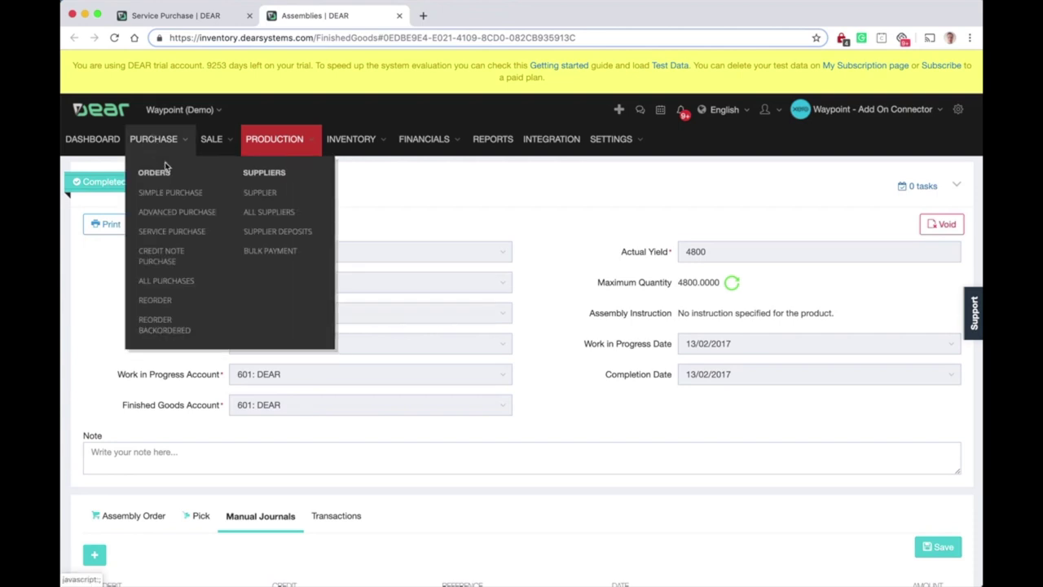